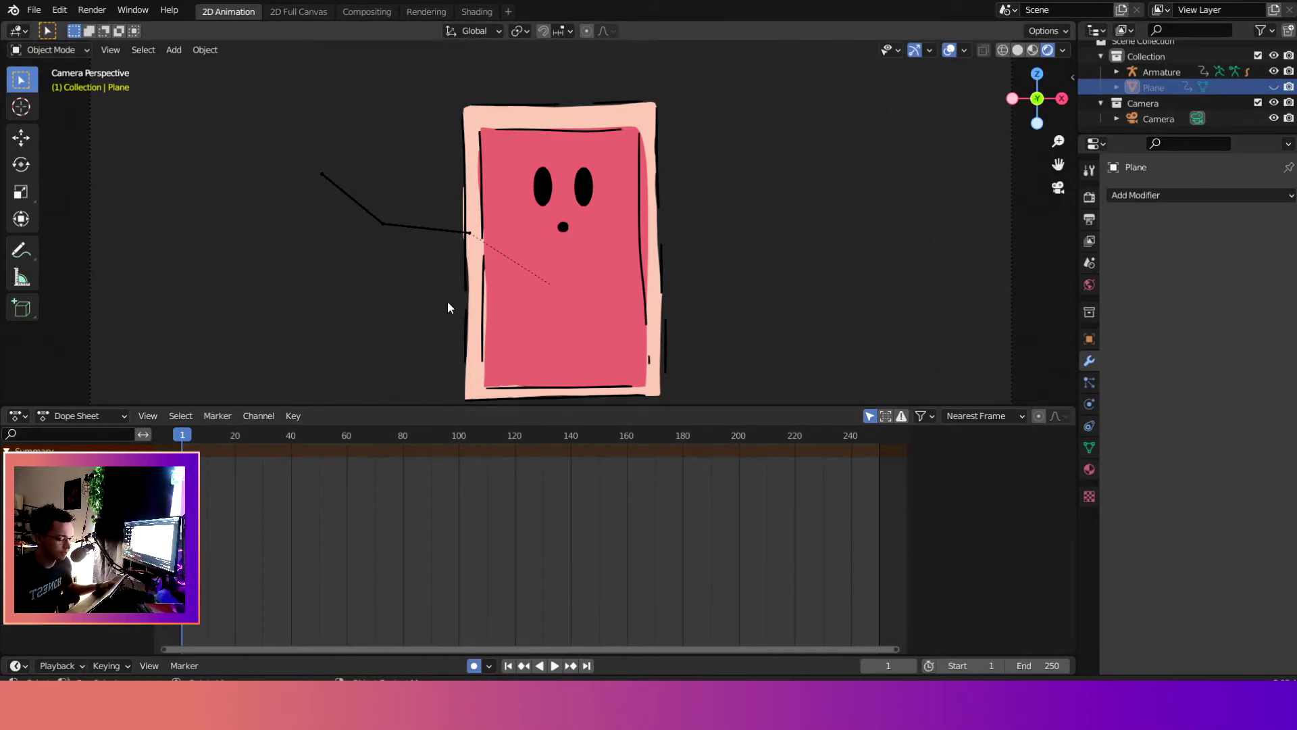
Step: Select the character's Grease Pencil drawing and switch the Dope Sheet to Grease Pencil mode
left_click(521, 302)
left_click(108, 416)
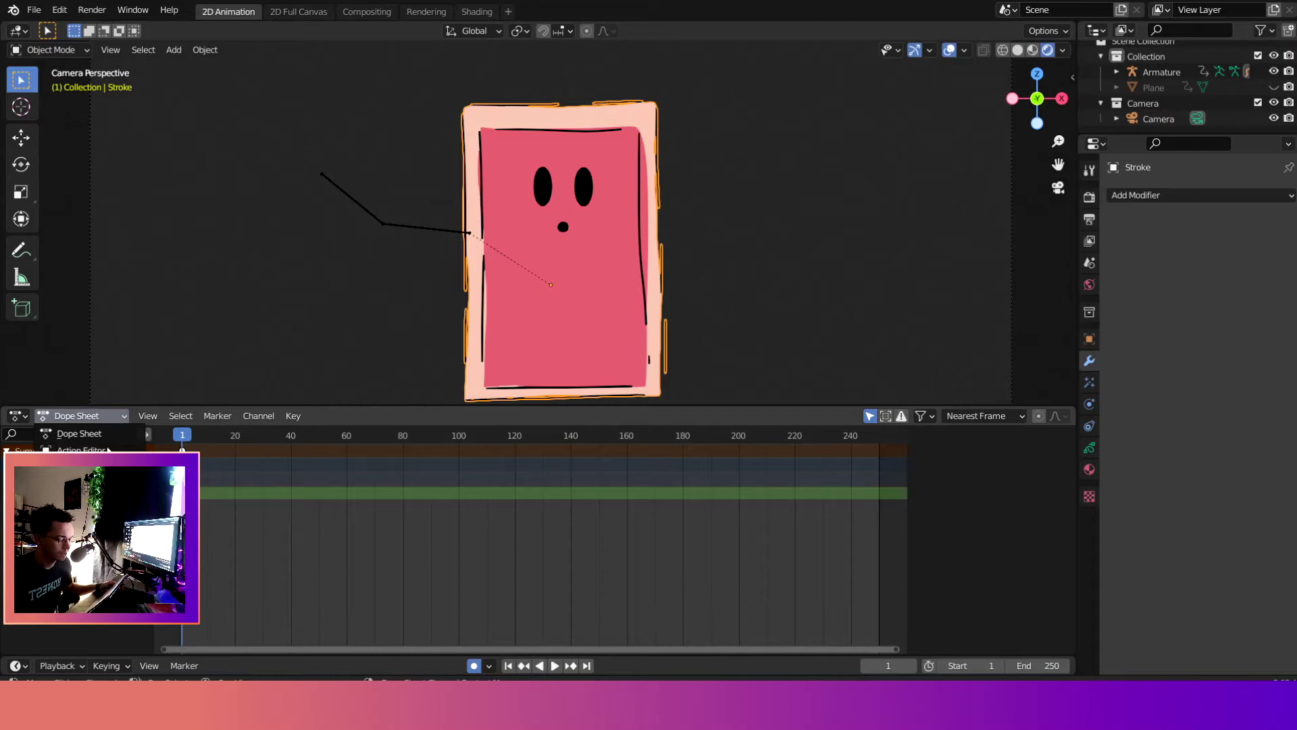
left_click(81, 481)
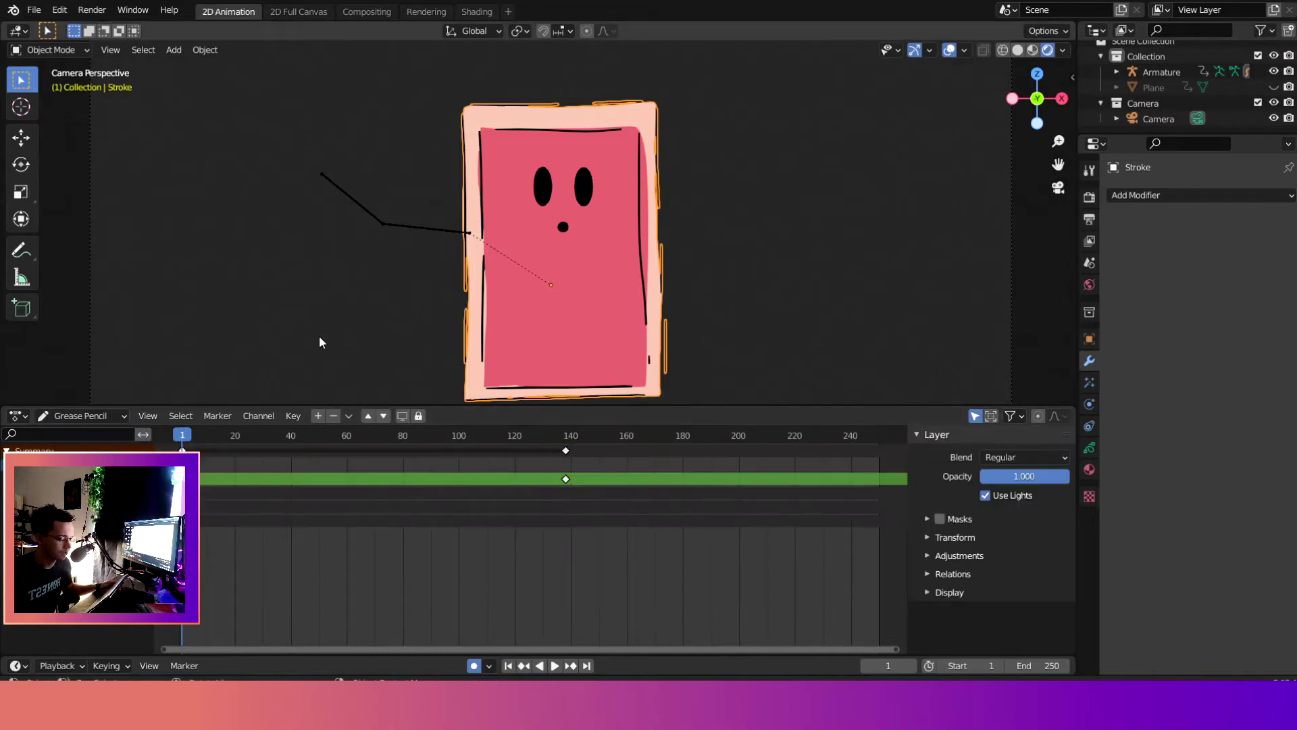
Step: Change the World background color to white
scroll(651, 219, "up", 5)
scroll(646, 229, "down", 4)
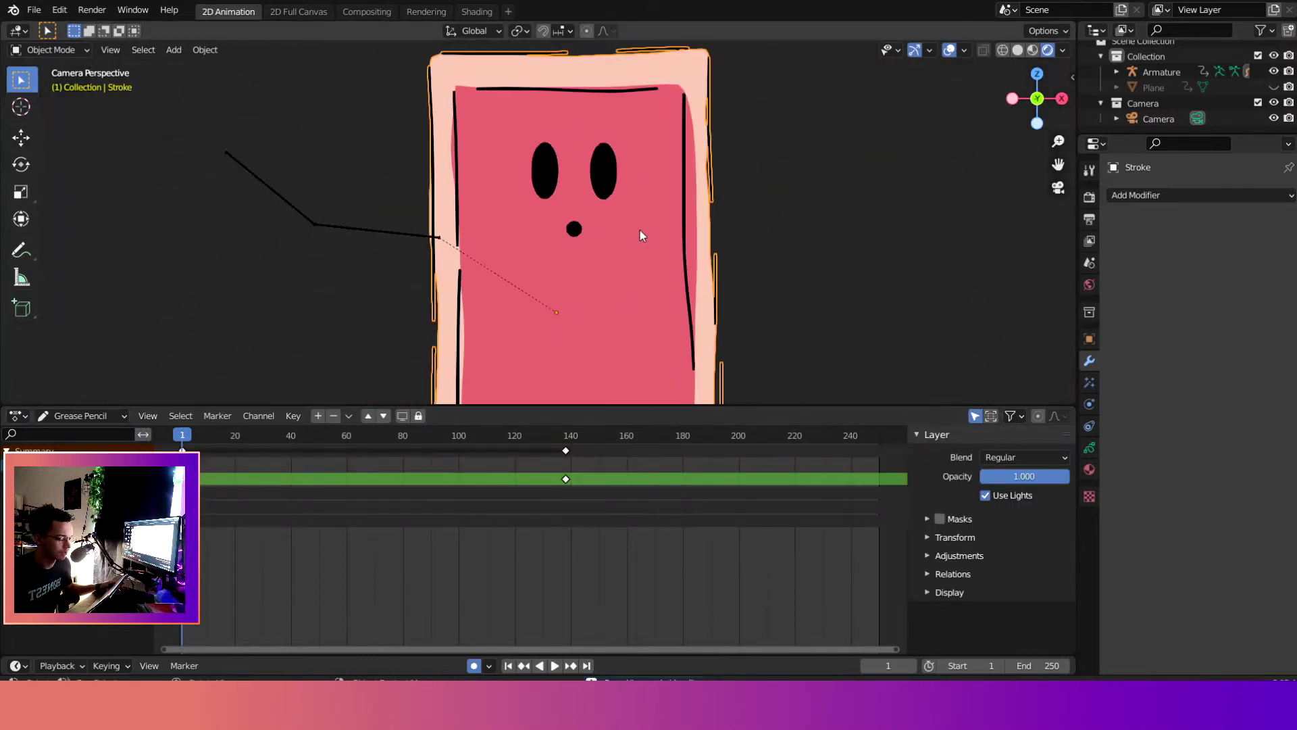
scroll(639, 229, "down", 3)
scroll(547, 193, "up", 4)
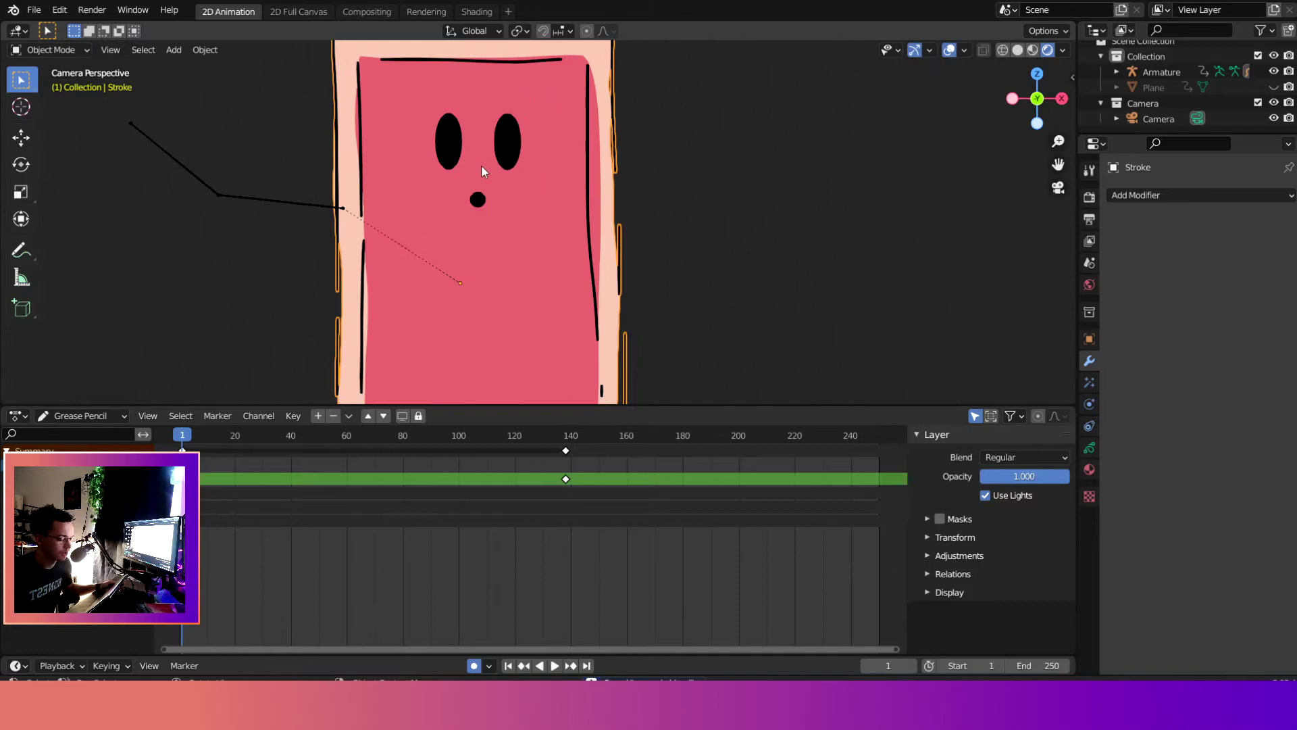
scroll(481, 165, "down", 3)
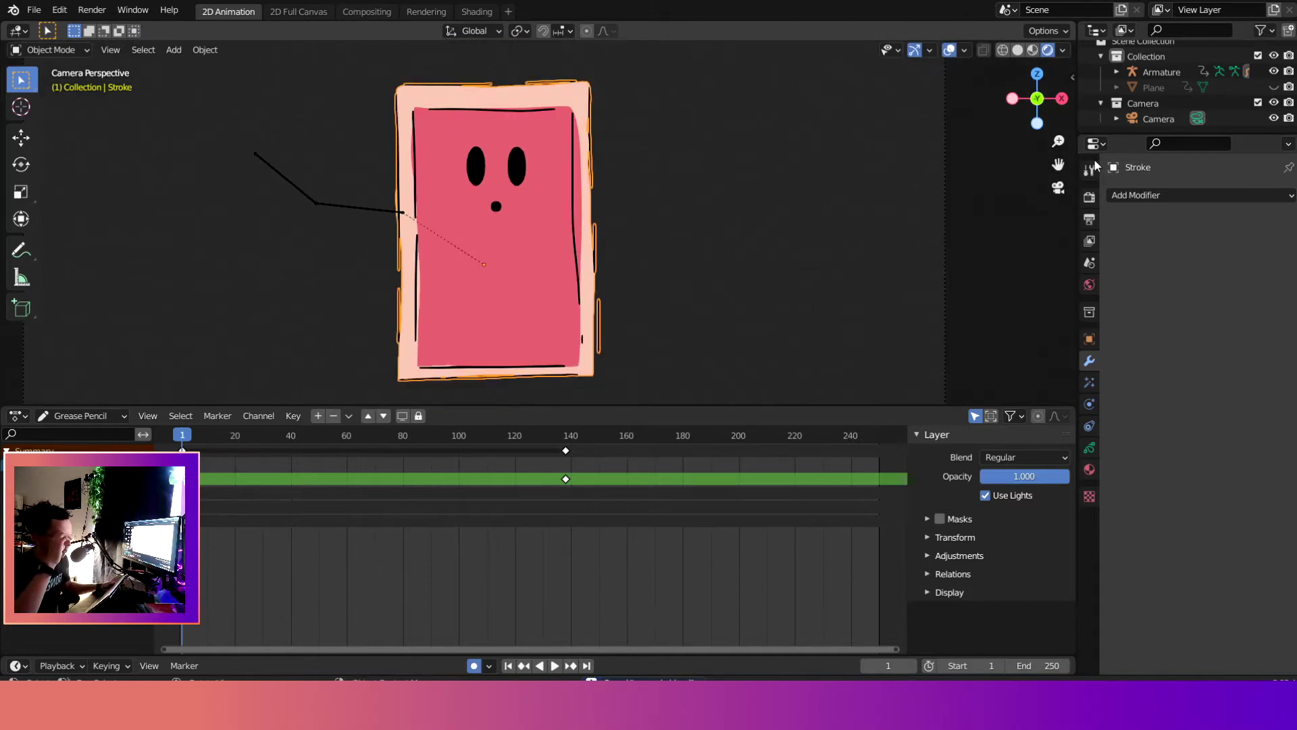
left_click(1088, 285)
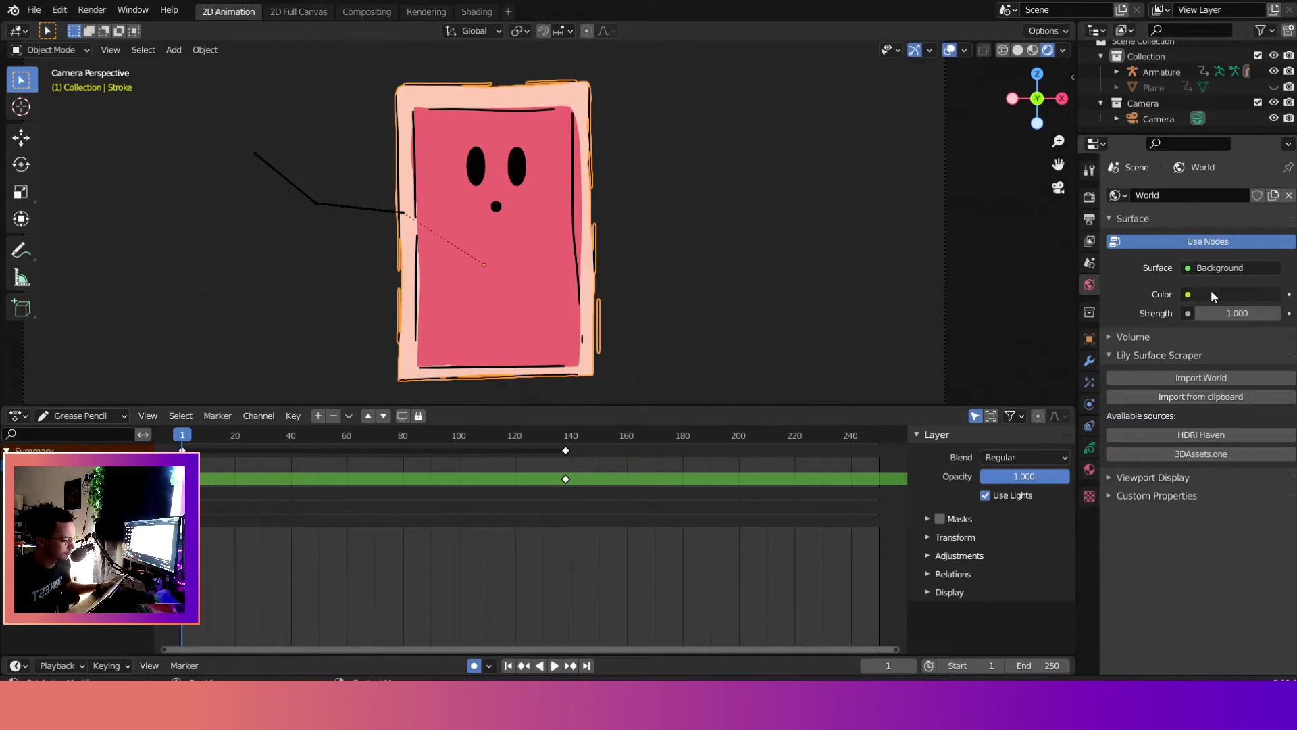
left_click(1212, 296)
left_click_drag(1267, 131, 1268, 68)
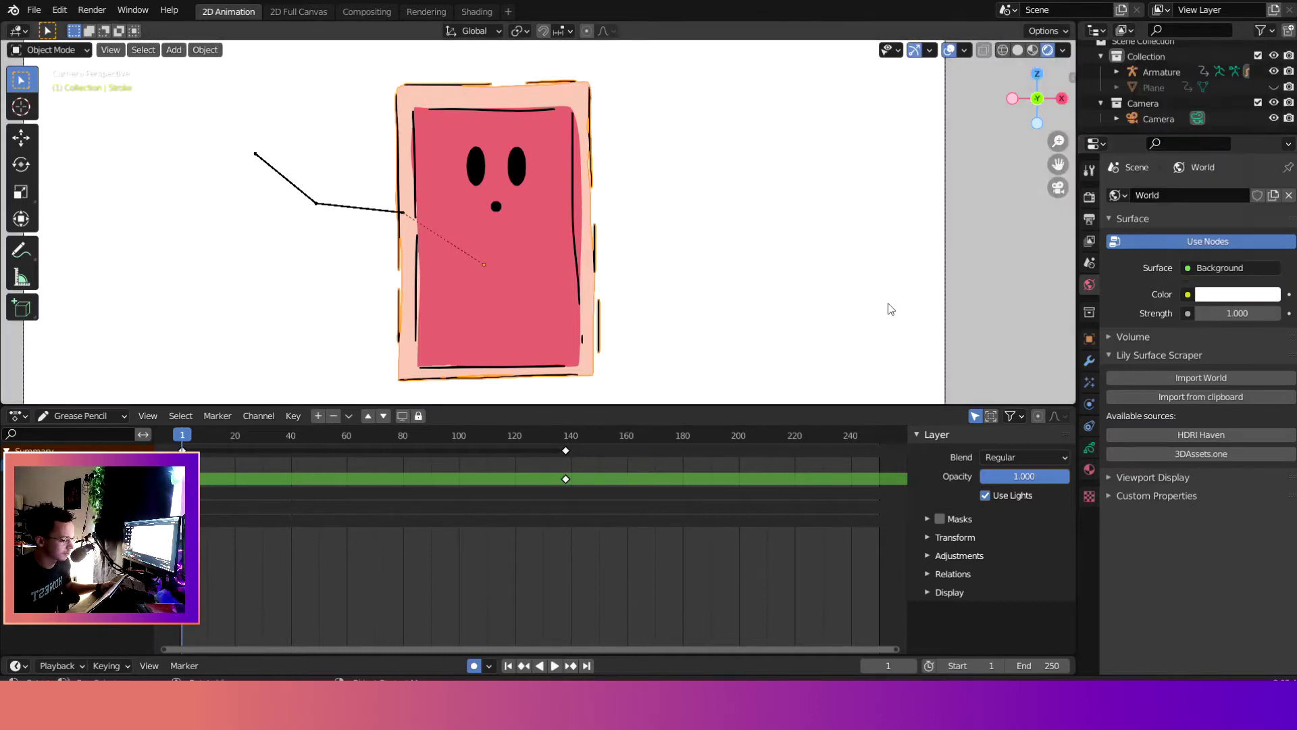
Step: Put the character drawing into Sculpt Mode
scroll(517, 240, "up", 3)
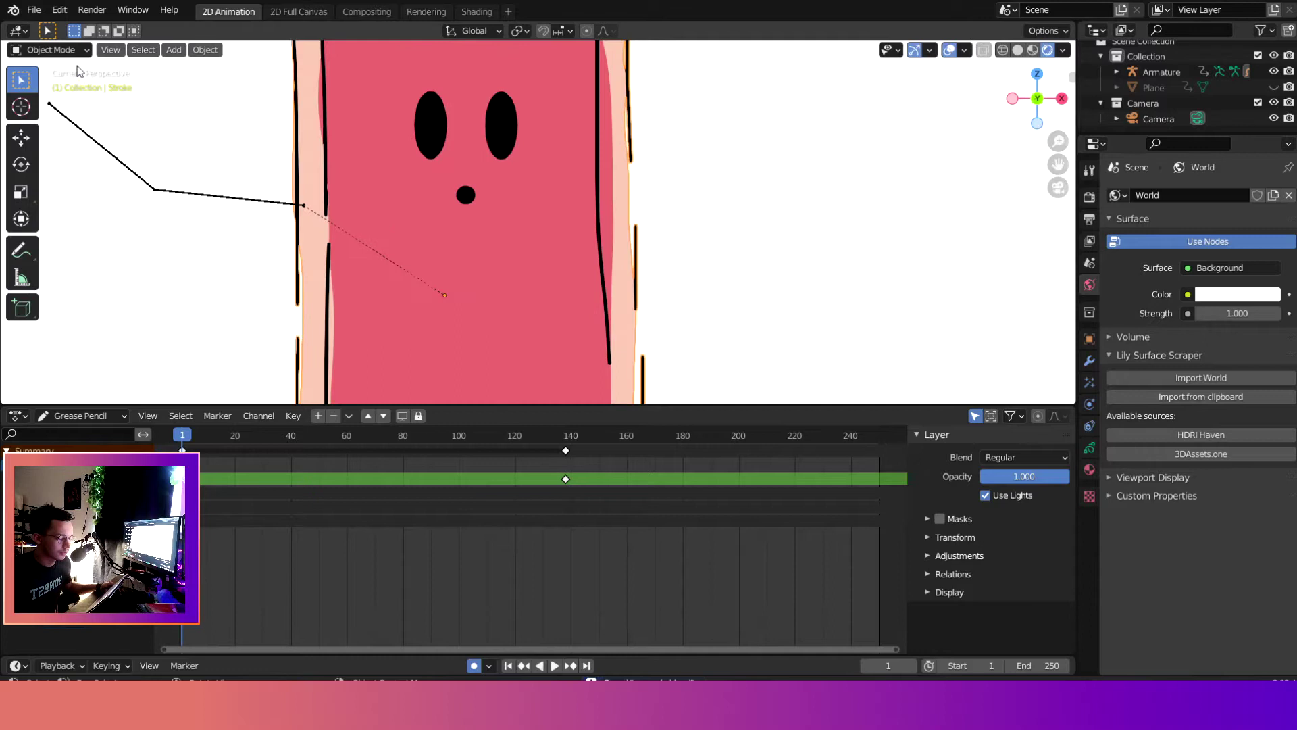
left_click(76, 50)
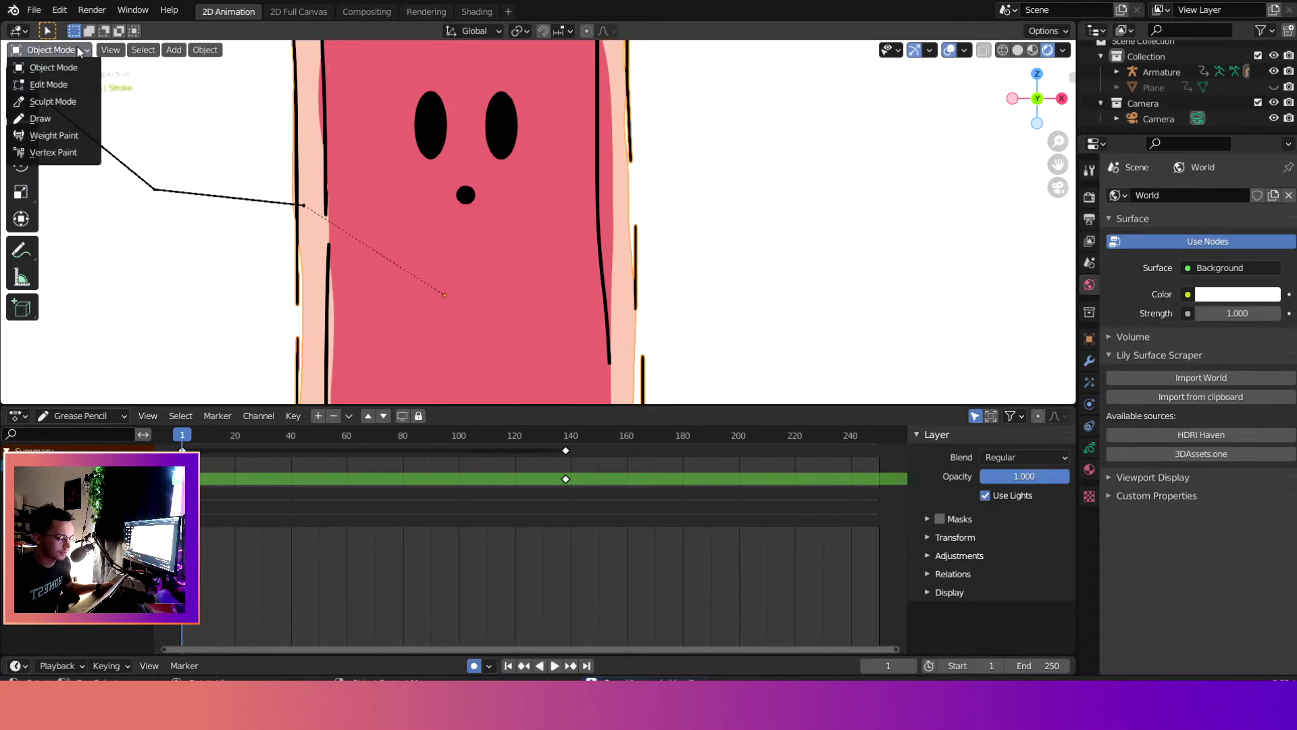
left_click(76, 102)
scroll(398, 182, "down", 3)
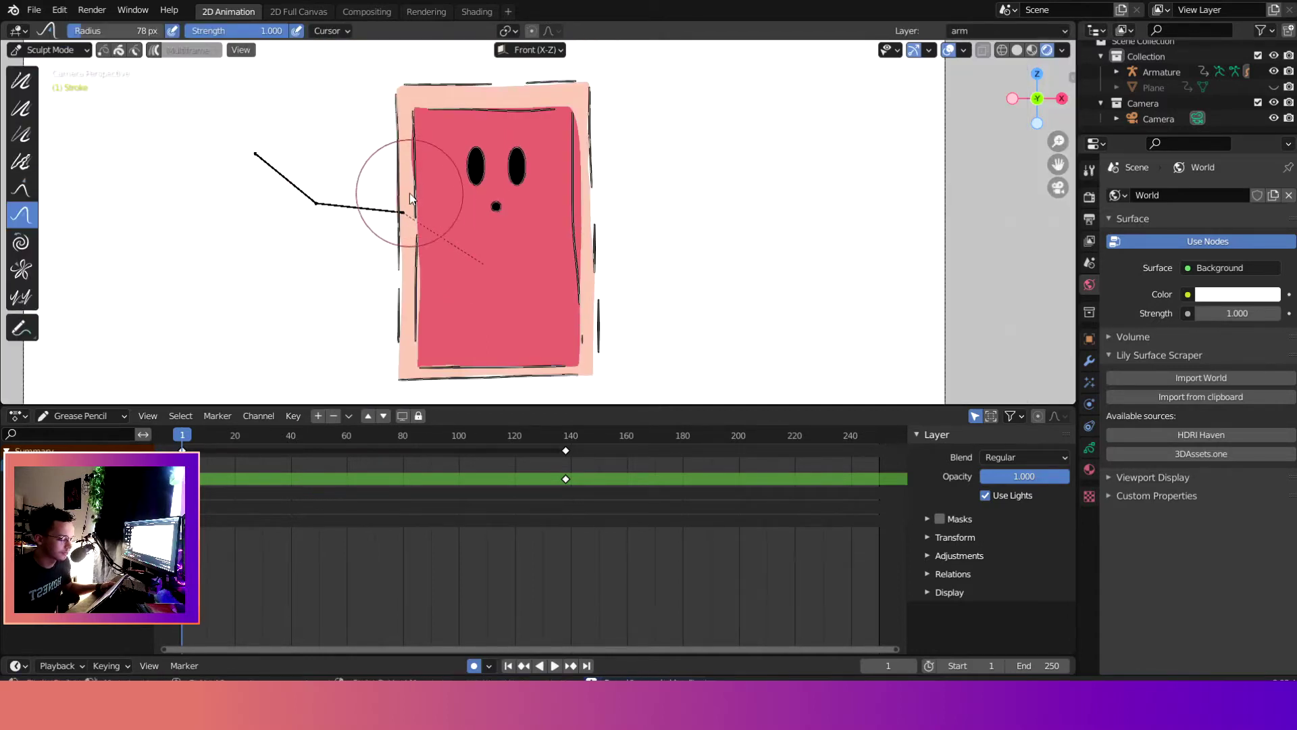
scroll(412, 181, "up", 3)
key("Tab")
key("Tab")
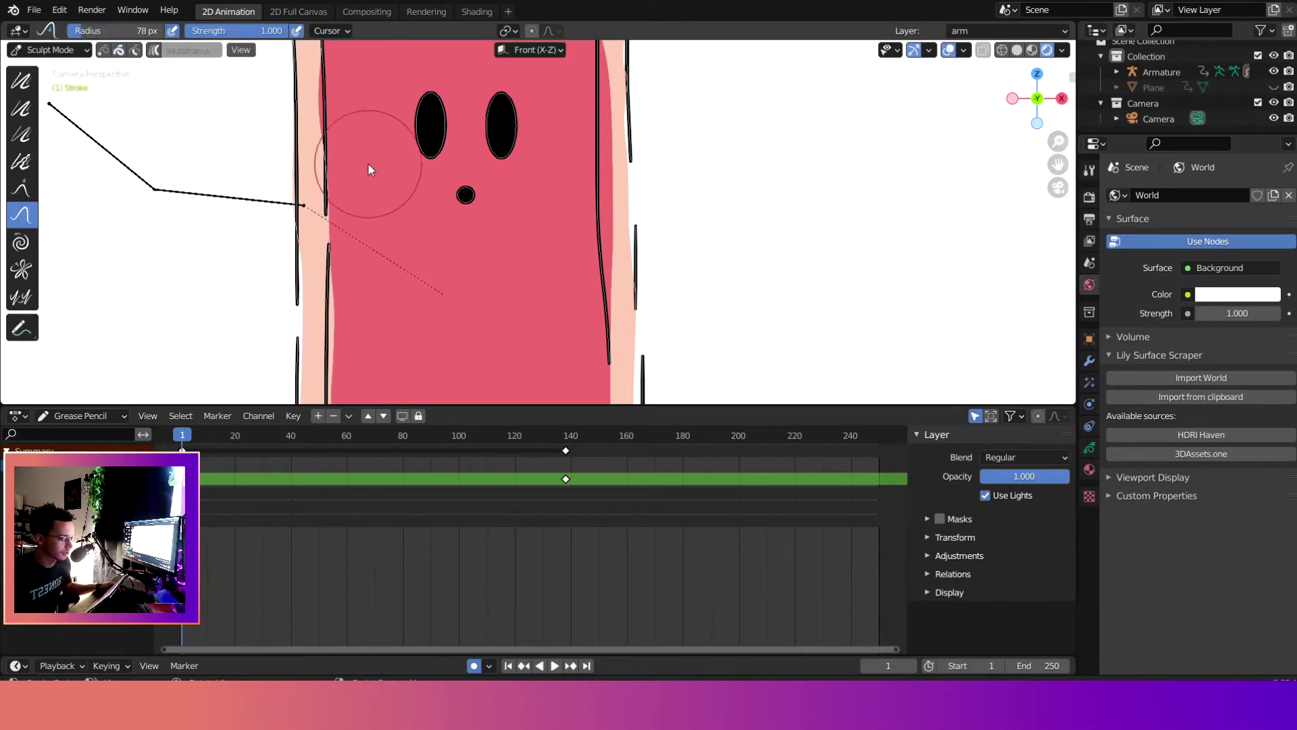
Step: Unlock the Lines and Fills layers of the drawing and make Lines the active layer
left_click(1089, 448)
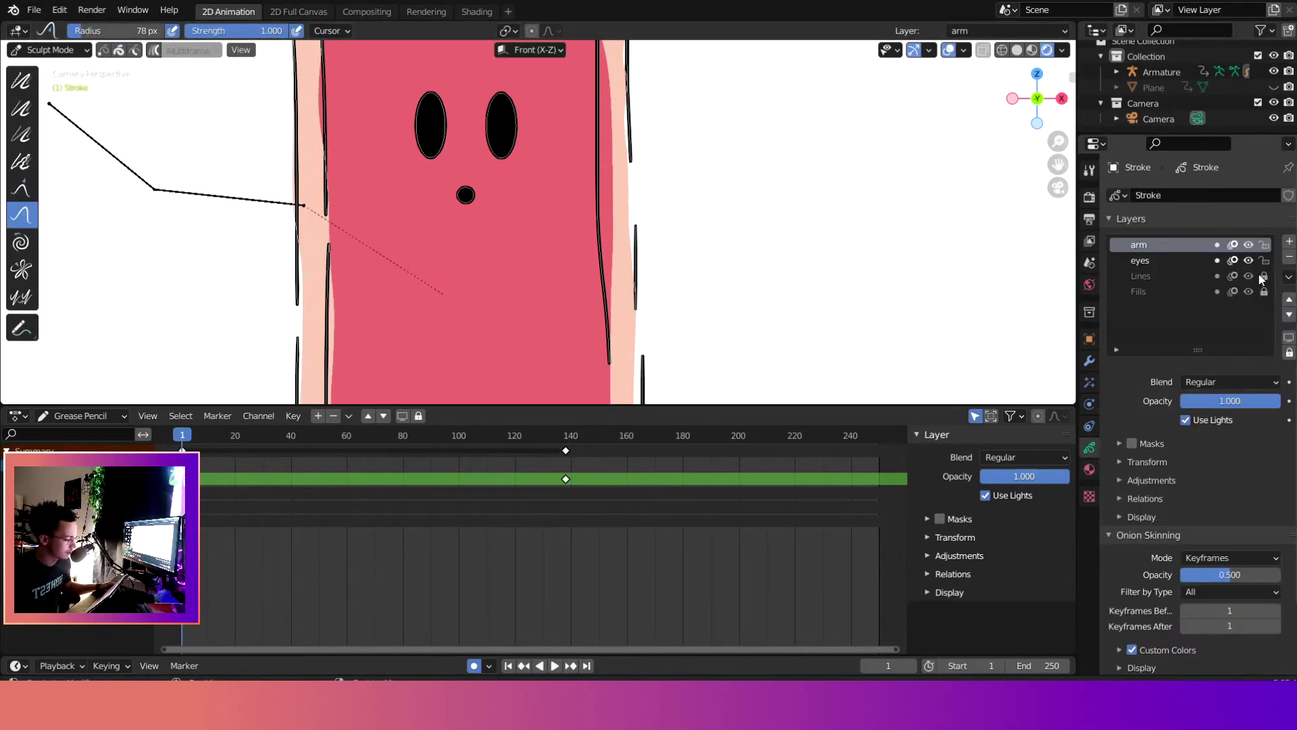
left_click(1141, 276)
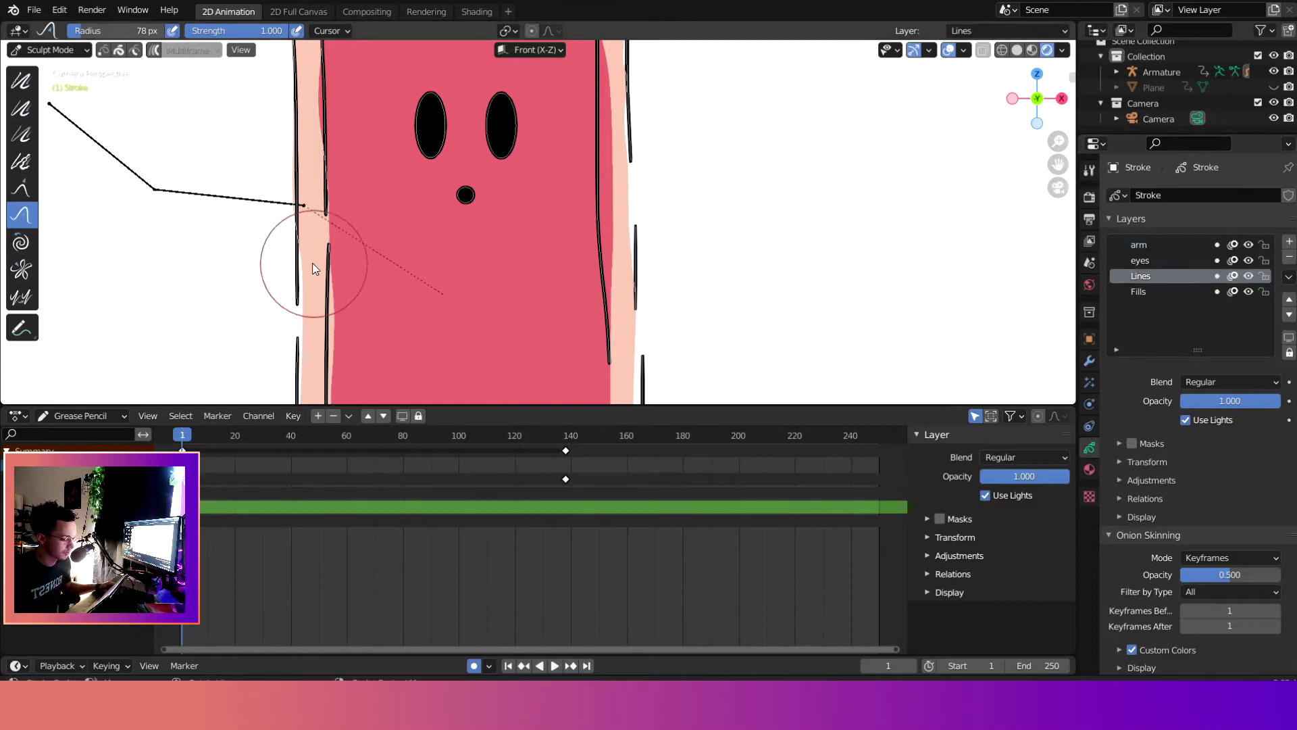
left_click_drag(335, 250, 391, 181)
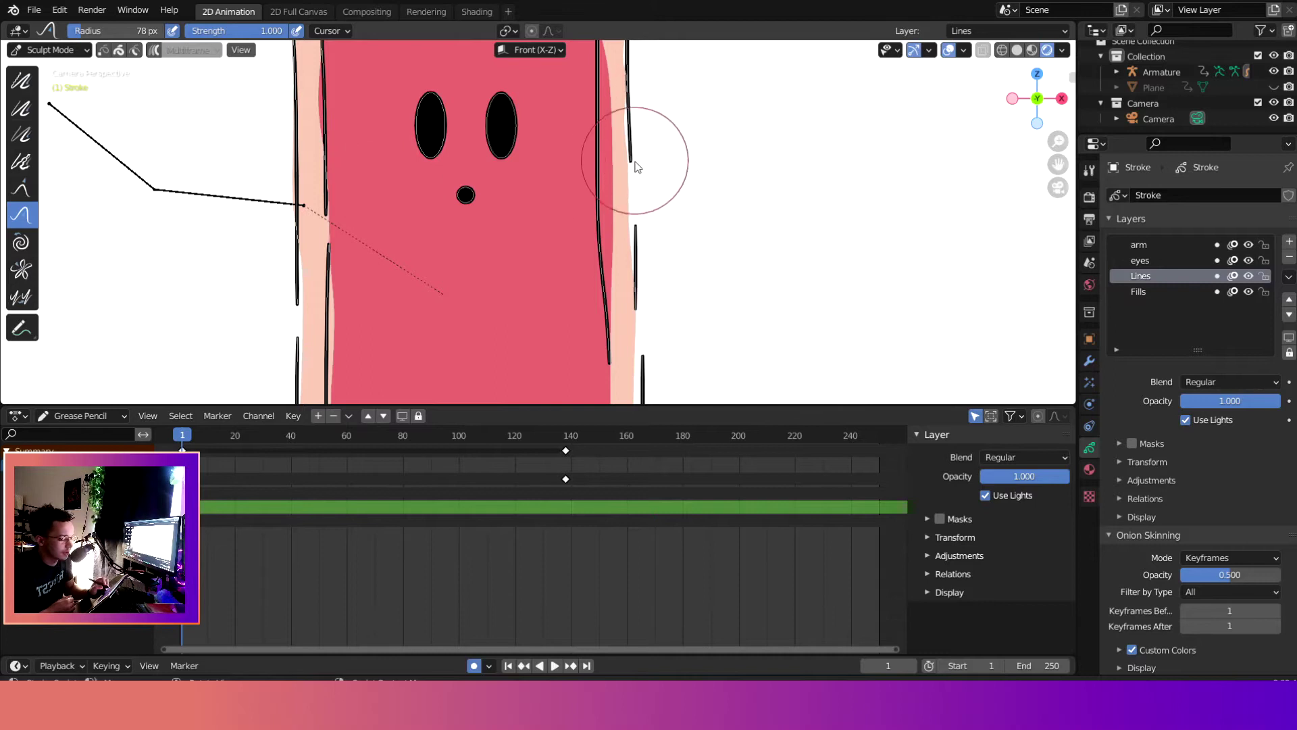
Step: Make Fills the active layer and sculpt the peach border's upper right edge with the Push brush until it meets the black outline
left_click(1153, 292)
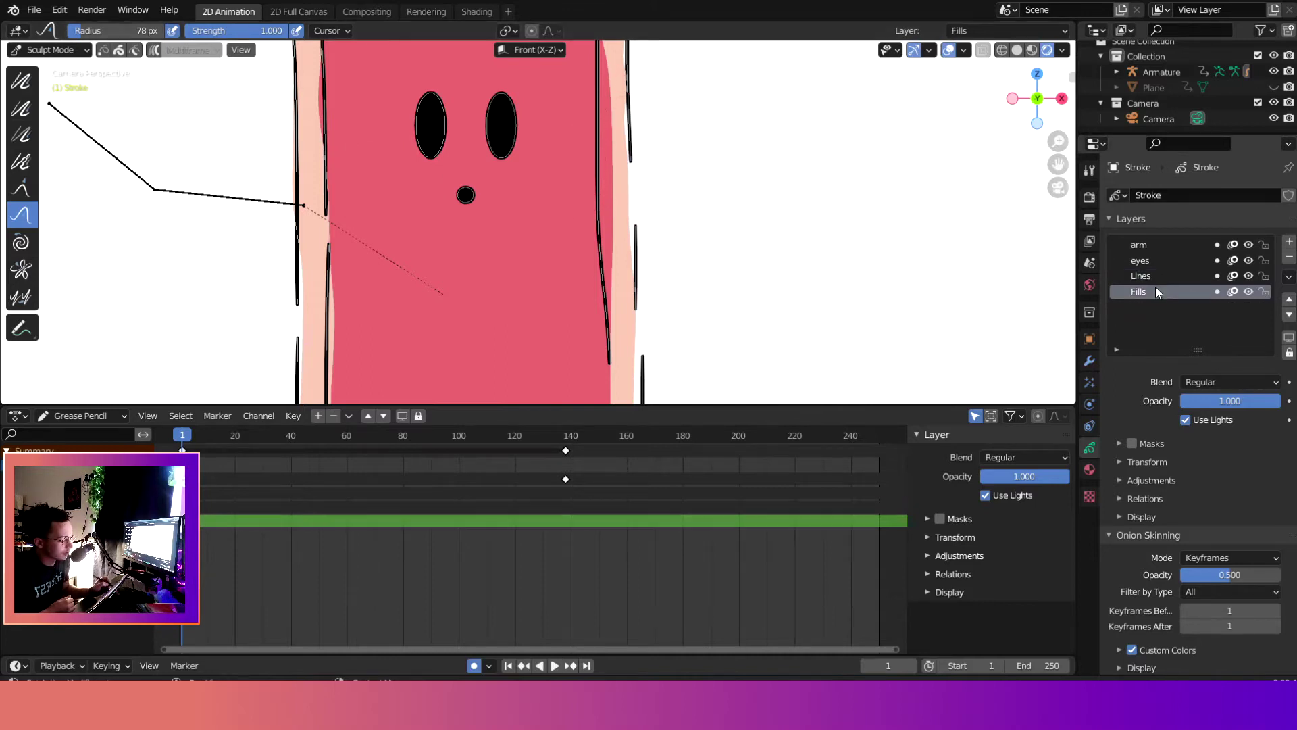
scroll(642, 159, "up", 3)
scroll(565, 273, "down", 3)
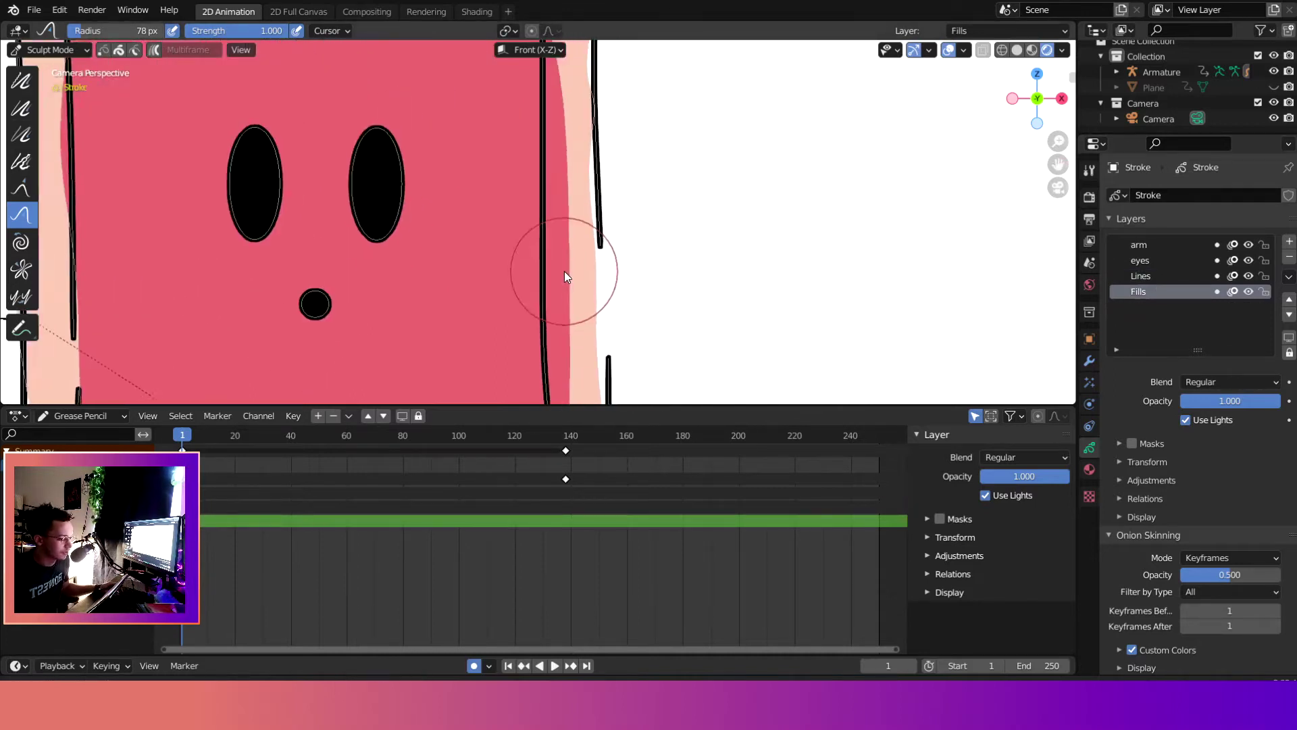
scroll(594, 203, "up", 5)
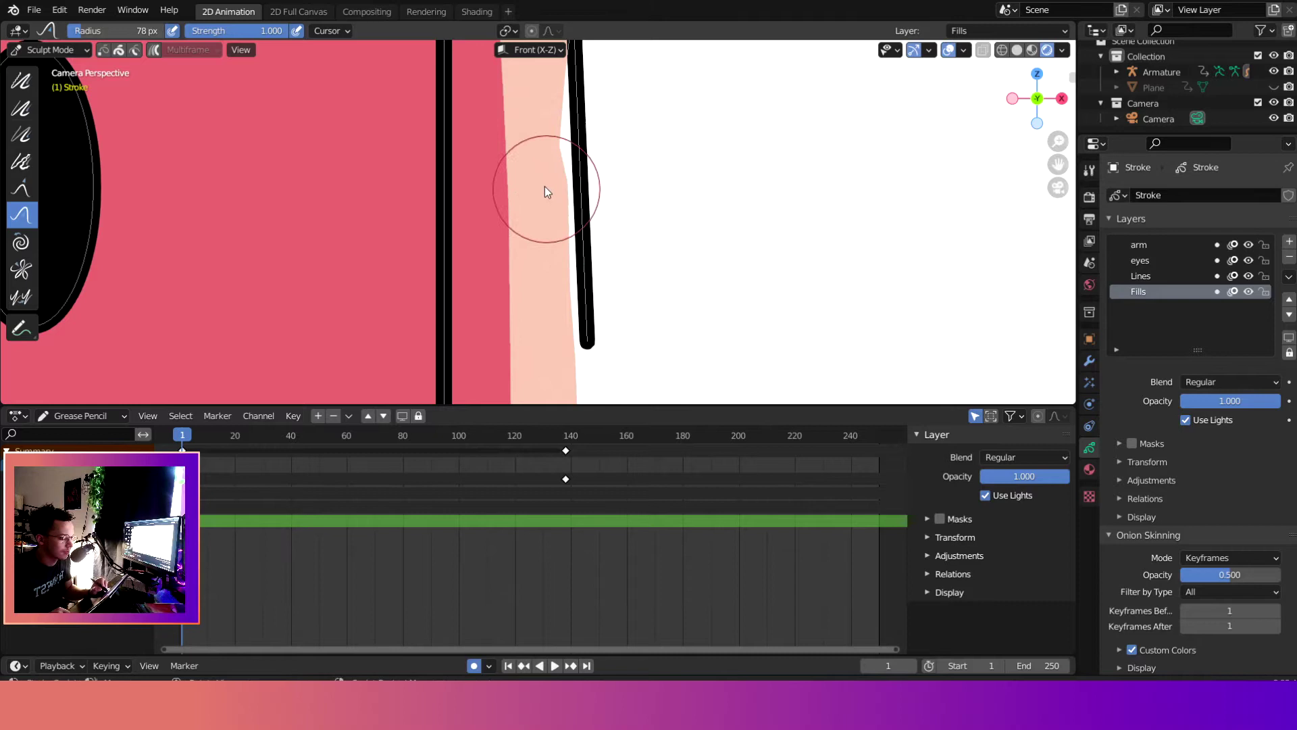
left_click_drag(545, 187, 585, 338)
mouse_move(537, 94)
left_mouse_down()
mouse_move(540, 141)
mouse_move(565, 151)
mouse_move(557, 122)
mouse_move(574, 108)
mouse_move(561, 81)
mouse_move(571, 88)
mouse_move(597, 240)
mouse_move(579, 348)
mouse_move(623, 371)
mouse_move(599, 344)
mouse_move(578, 347)
mouse_move(604, 325)
left_mouse_up()
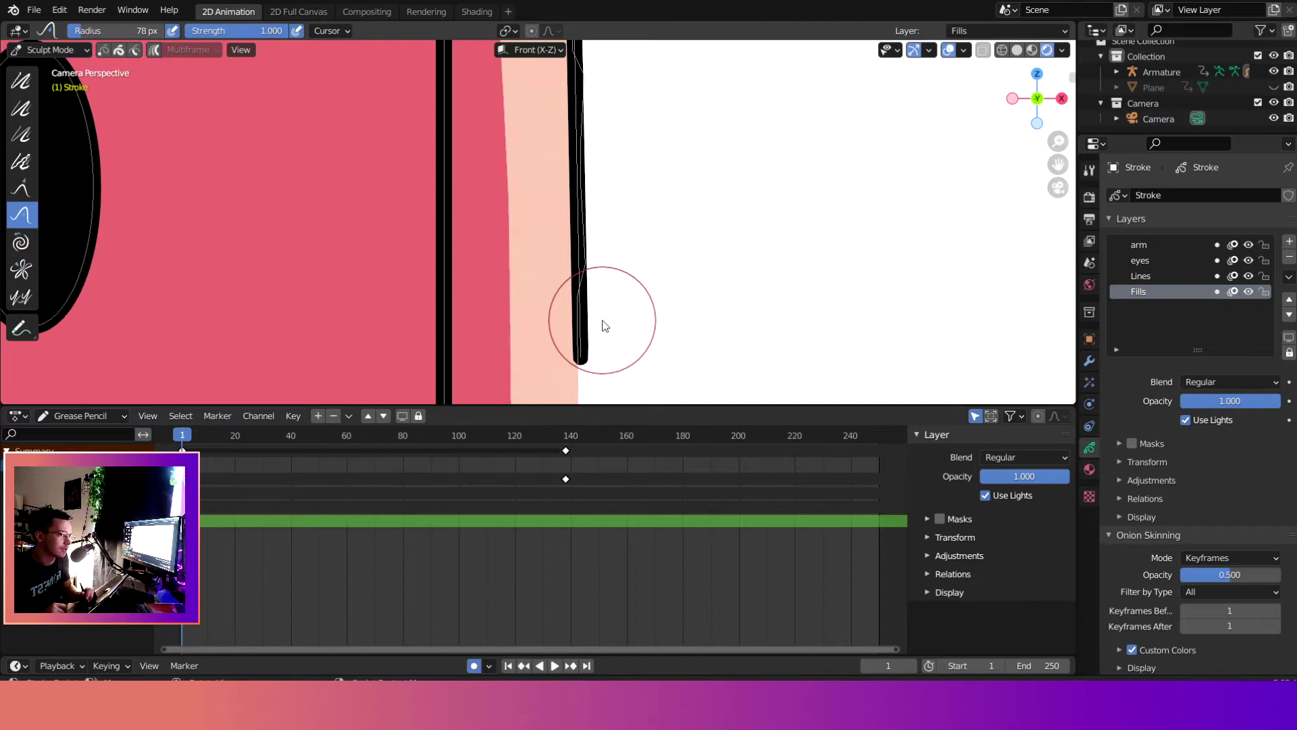
Step: Lock every layer except Fills and make Fills the active layer
left_click(1163, 276)
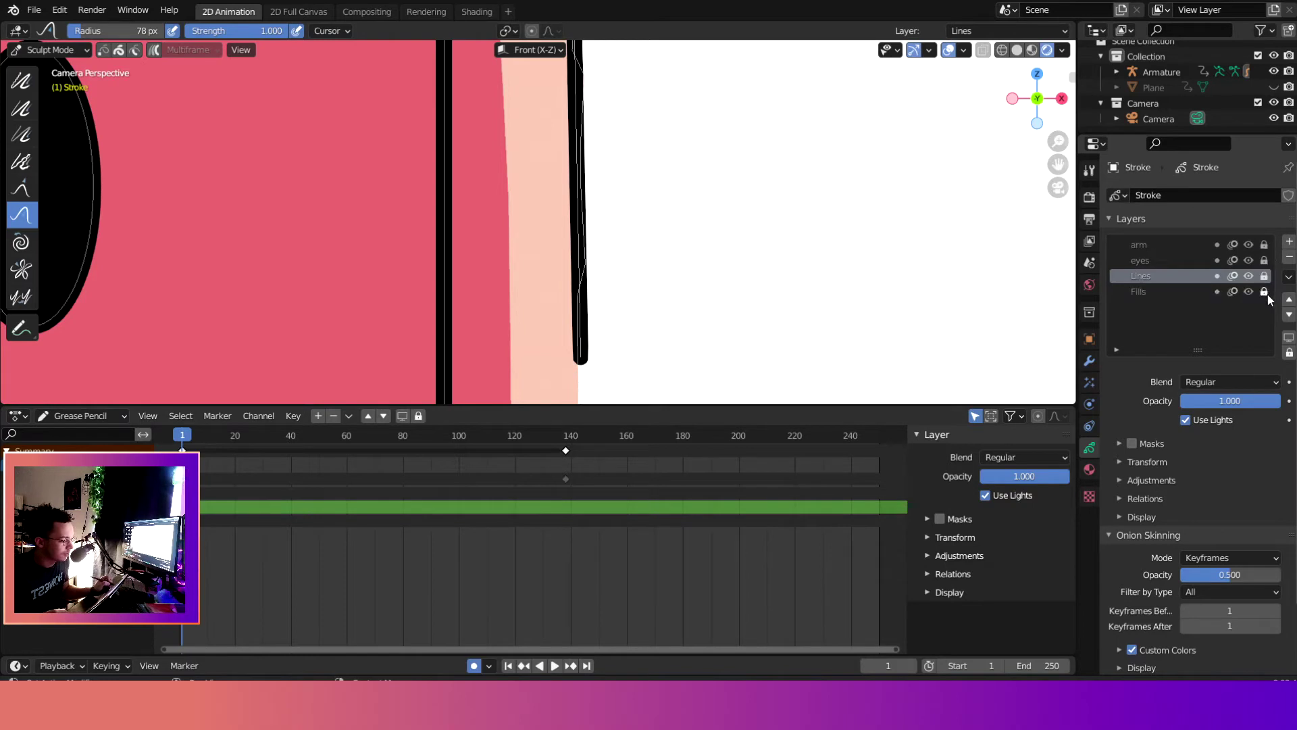
left_click(1189, 298)
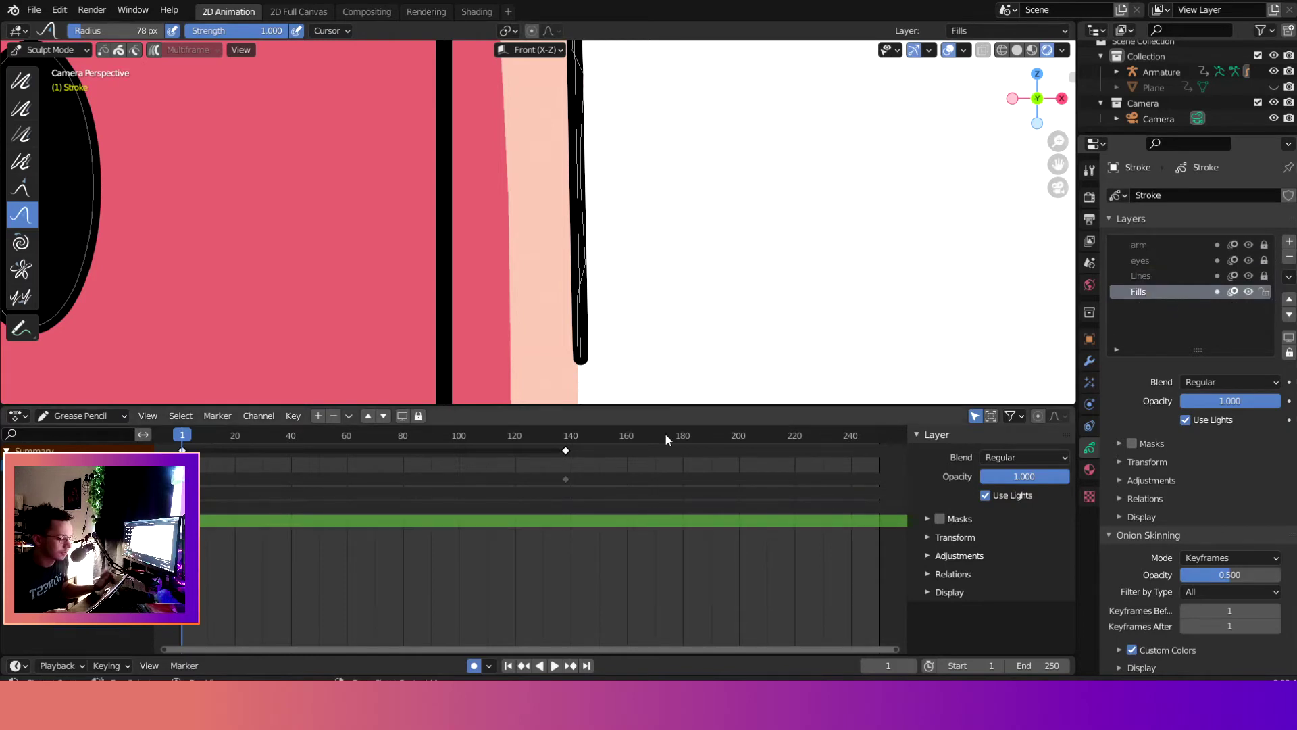
Step: Push the peach fill's top edge up under the right-hand black outline stroke
scroll(517, 168, "down", 2)
scroll(518, 168, "down", 8)
scroll(501, 248, "up", 6)
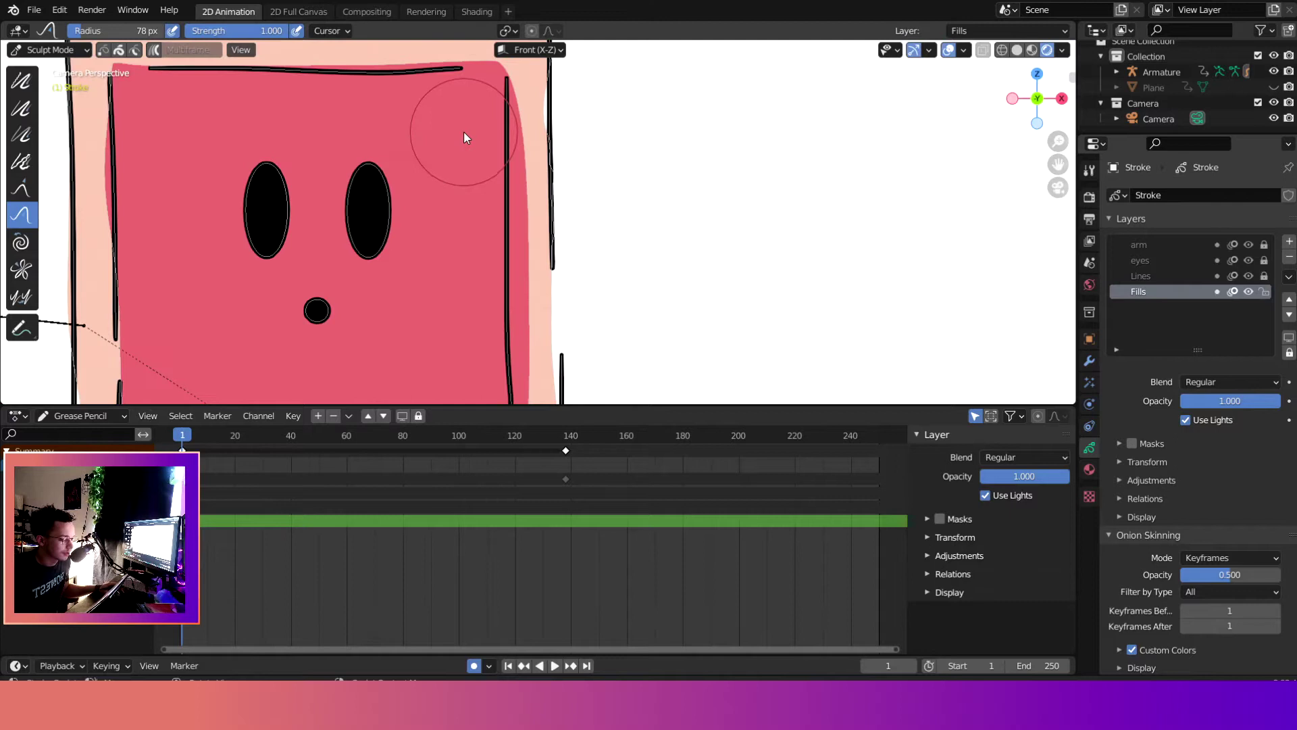
scroll(513, 179, "up", 5)
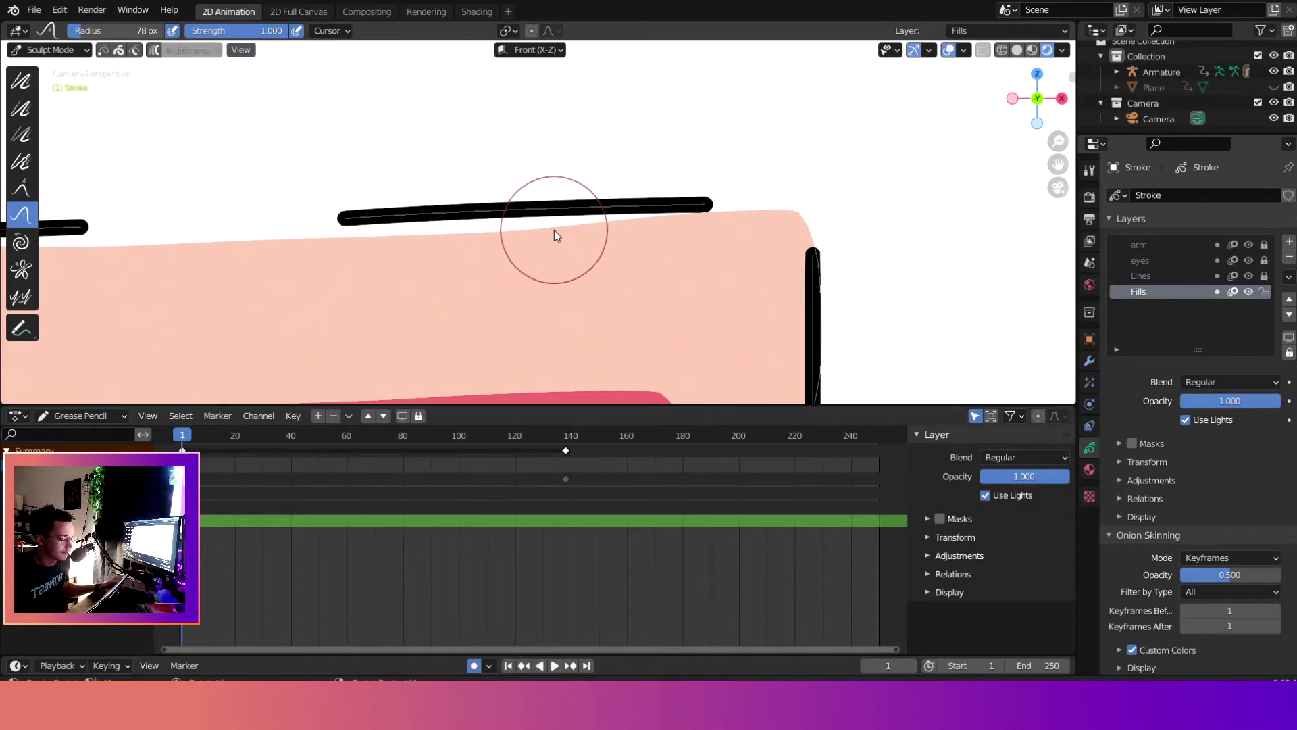
mouse_move(374, 240)
left_mouse_down()
mouse_move(364, 220)
mouse_move(354, 234)
mouse_move(397, 225)
left_mouse_up()
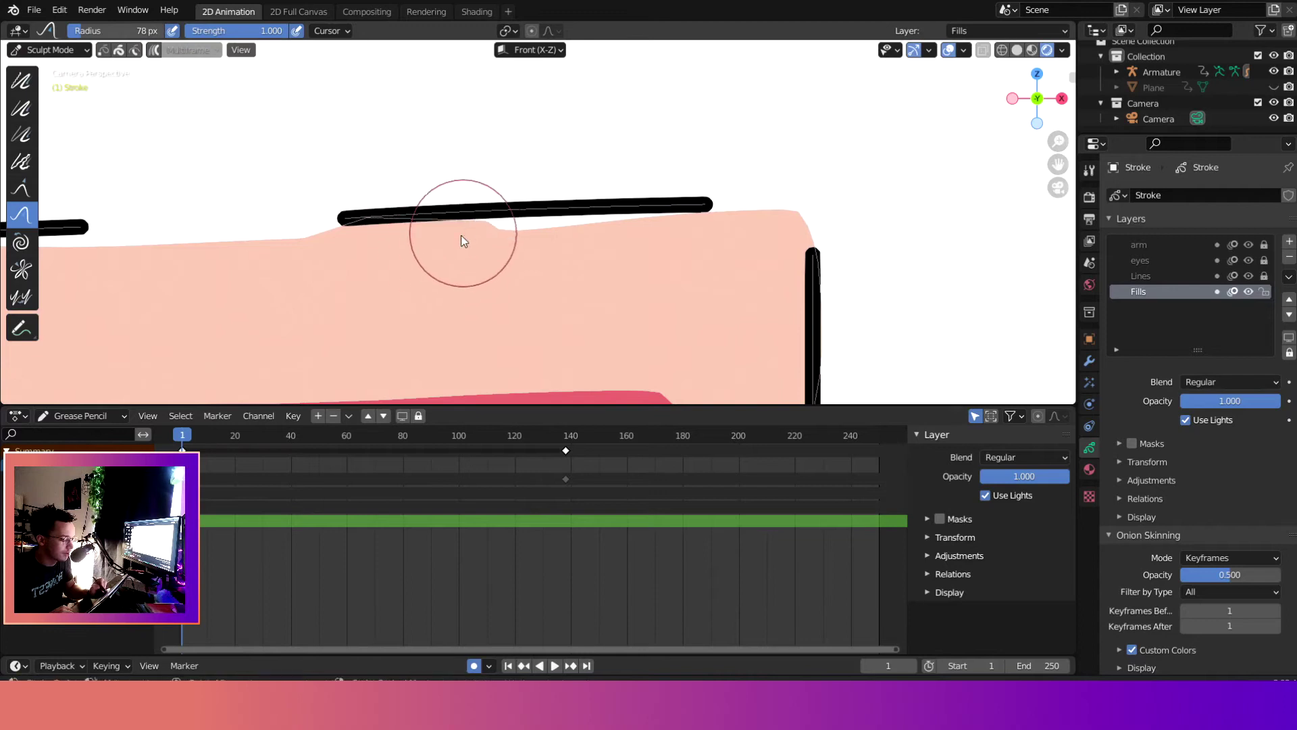
left_click_drag(485, 233, 538, 177)
left_click_drag(555, 226, 581, 185)
mouse_move(500, 266)
left_mouse_down()
mouse_move(526, 238)
mouse_move(707, 210)
mouse_move(715, 193)
left_mouse_up()
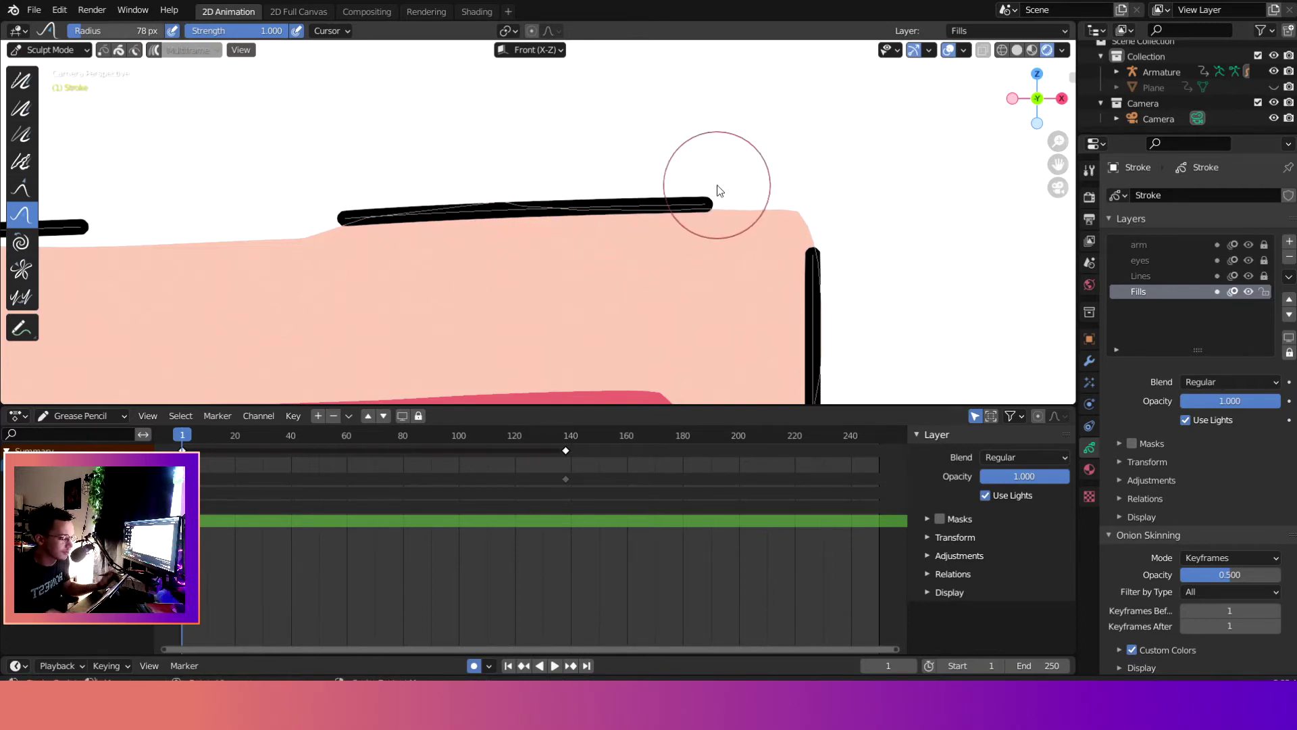
Step: Set the brush radius to 111 px and push up the peach fill's top edge across the gap between the two outline strokes
mouse_move(290, 277)
middle_mouse_down("shift")
mouse_move(727, 295)
mouse_move(754, 270)
middle_mouse_up("shift")
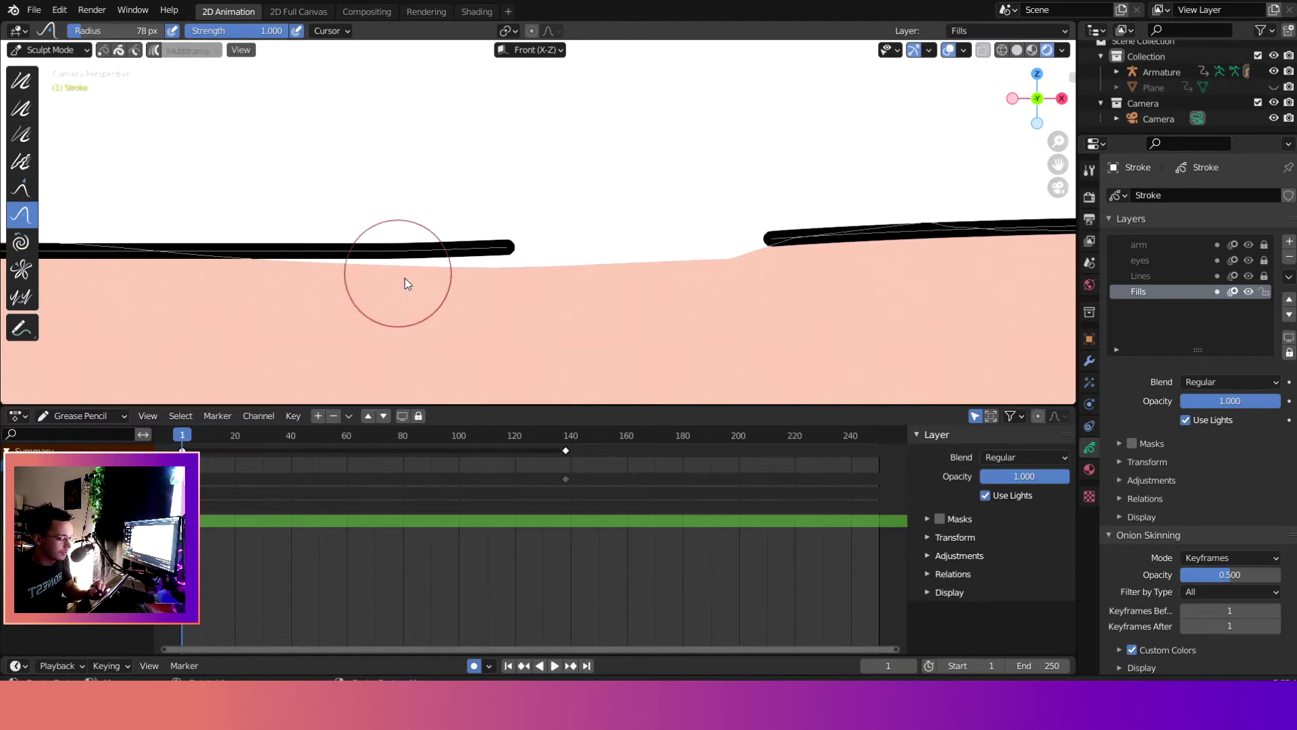
key("f")
left_click(442, 276)
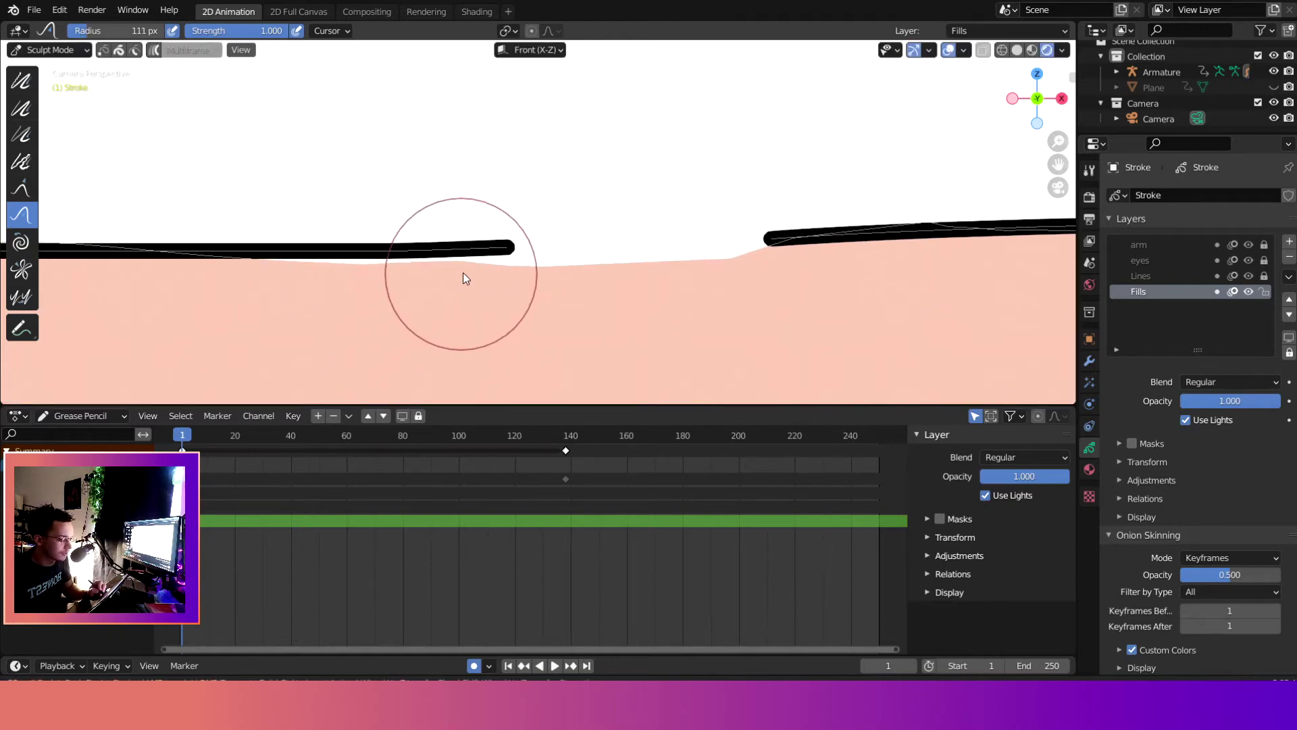
left_click_drag(476, 255, 601, 256)
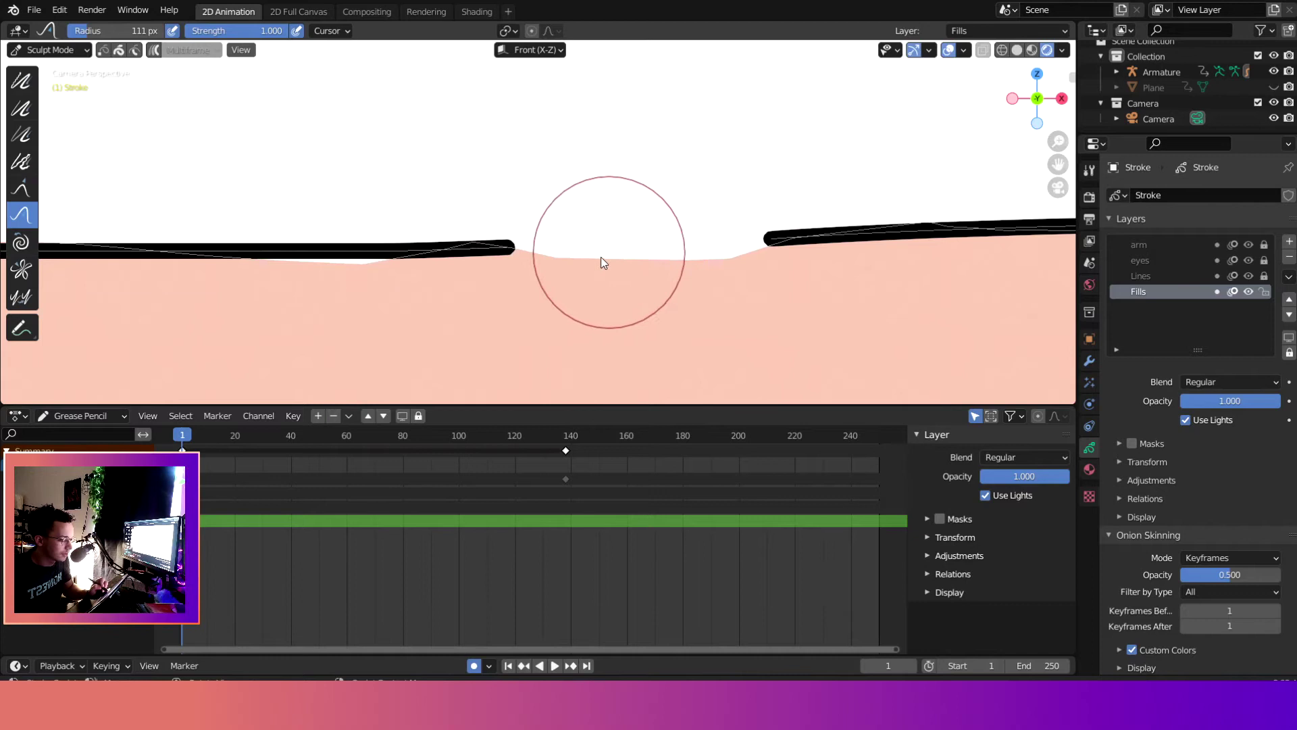
left_click_drag(512, 291, 792, 260)
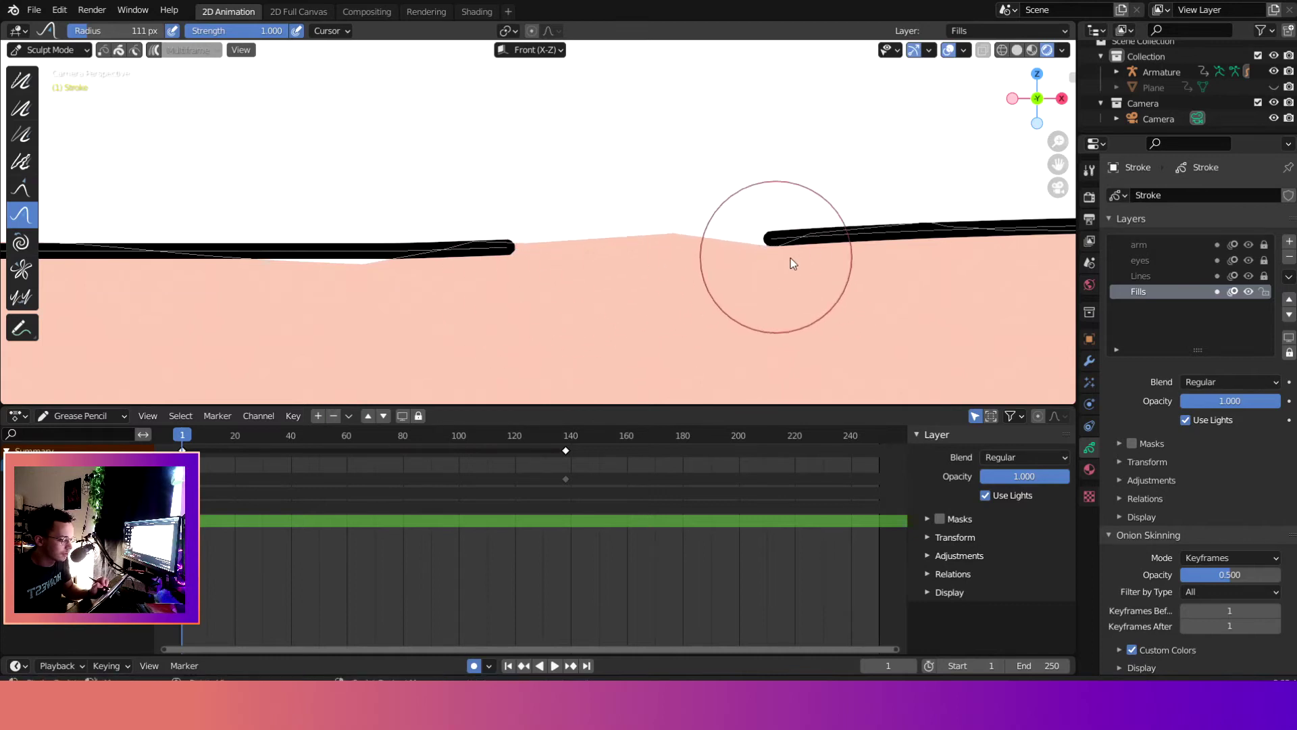
Step: Reduce the brush radius to 50 px and even out the peach fill's top edge at the gap and under the left stroke
key("f")
left_click(674, 230)
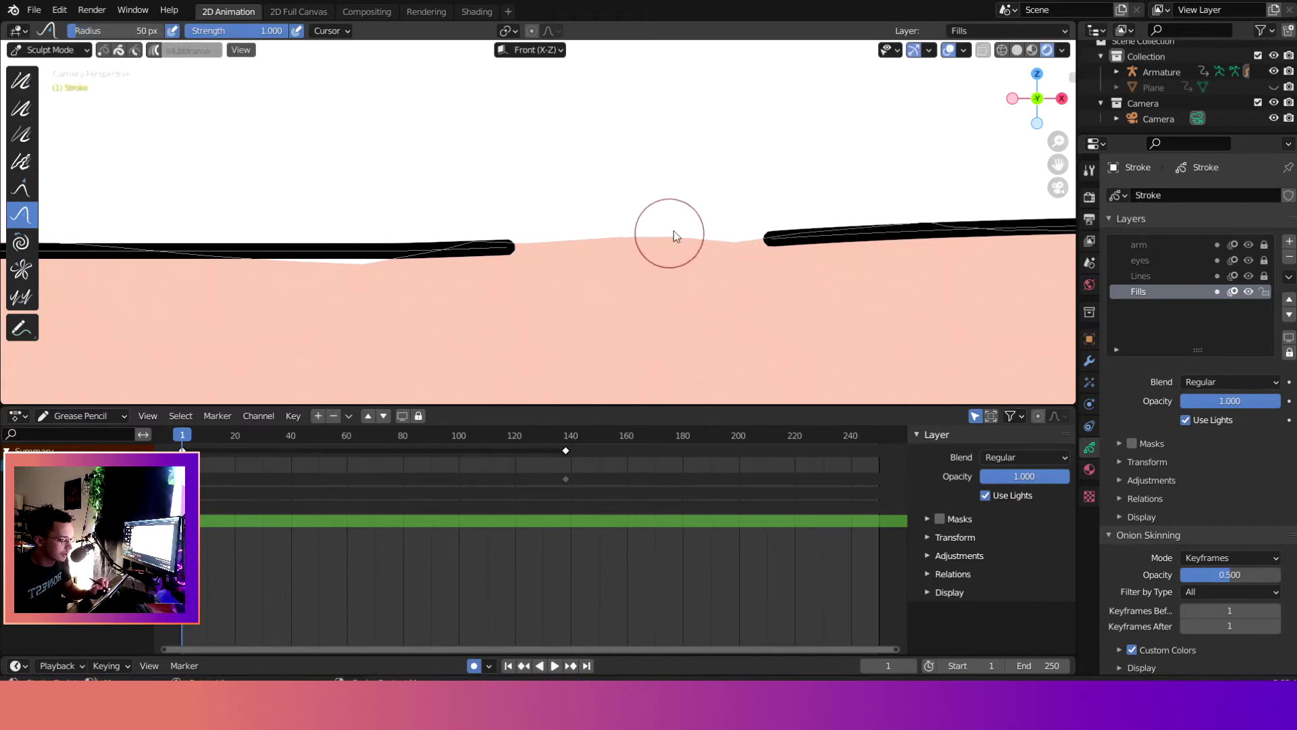
left_click_drag(374, 267, 298, 267)
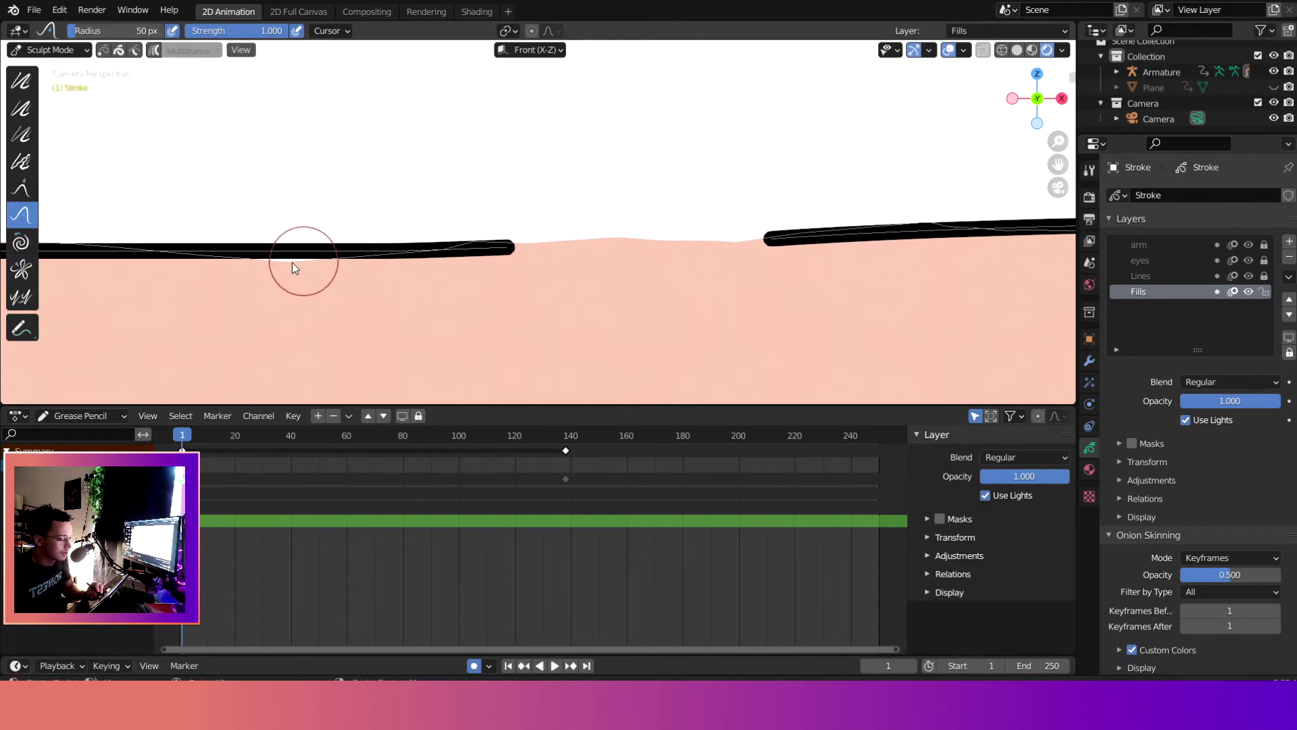
Step: Push the peach fill's left edge outward under the outer black outline strokes and across the gap between them
middle_click_drag(305, 247, 341, 42, "ctrl")
scroll(435, 327, "up", 3)
middle_click_drag(435, 327, 551, 116, "shift")
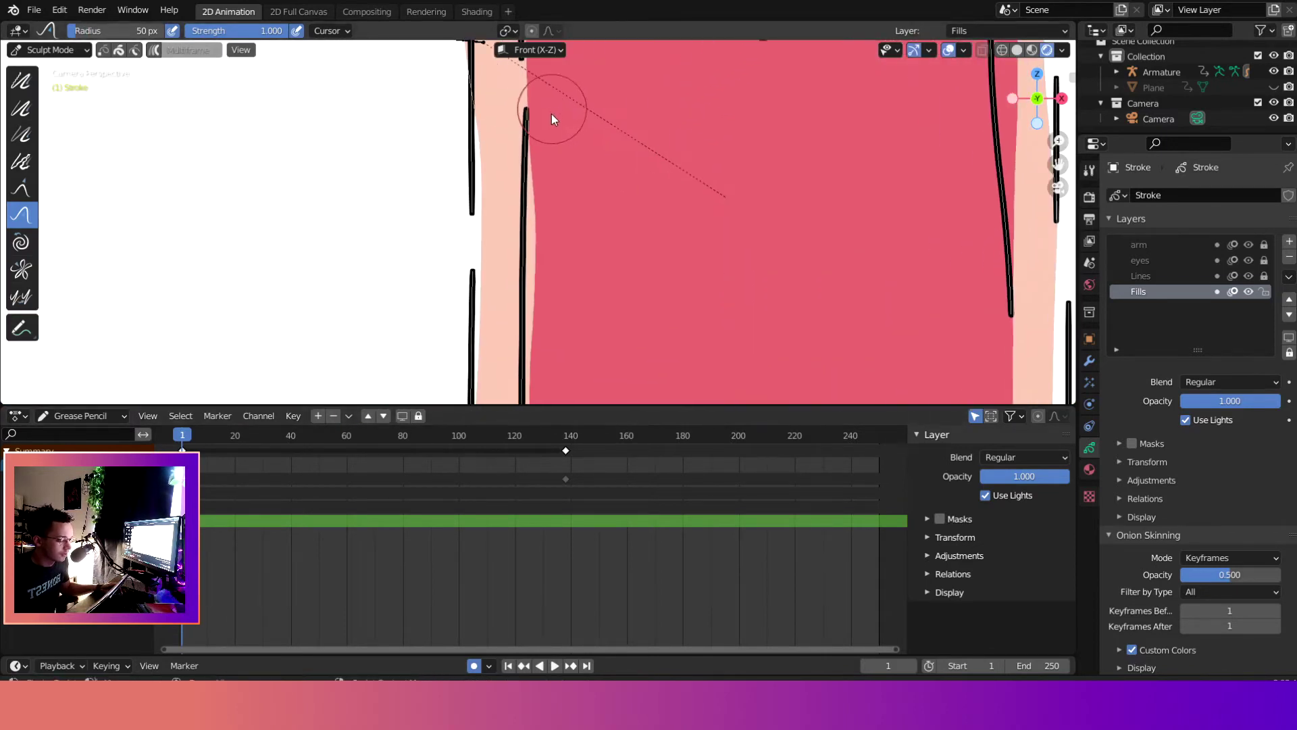
mouse_move(517, 189)
left_mouse_down()
mouse_move(477, 131)
mouse_move(483, 158)
left_mouse_up()
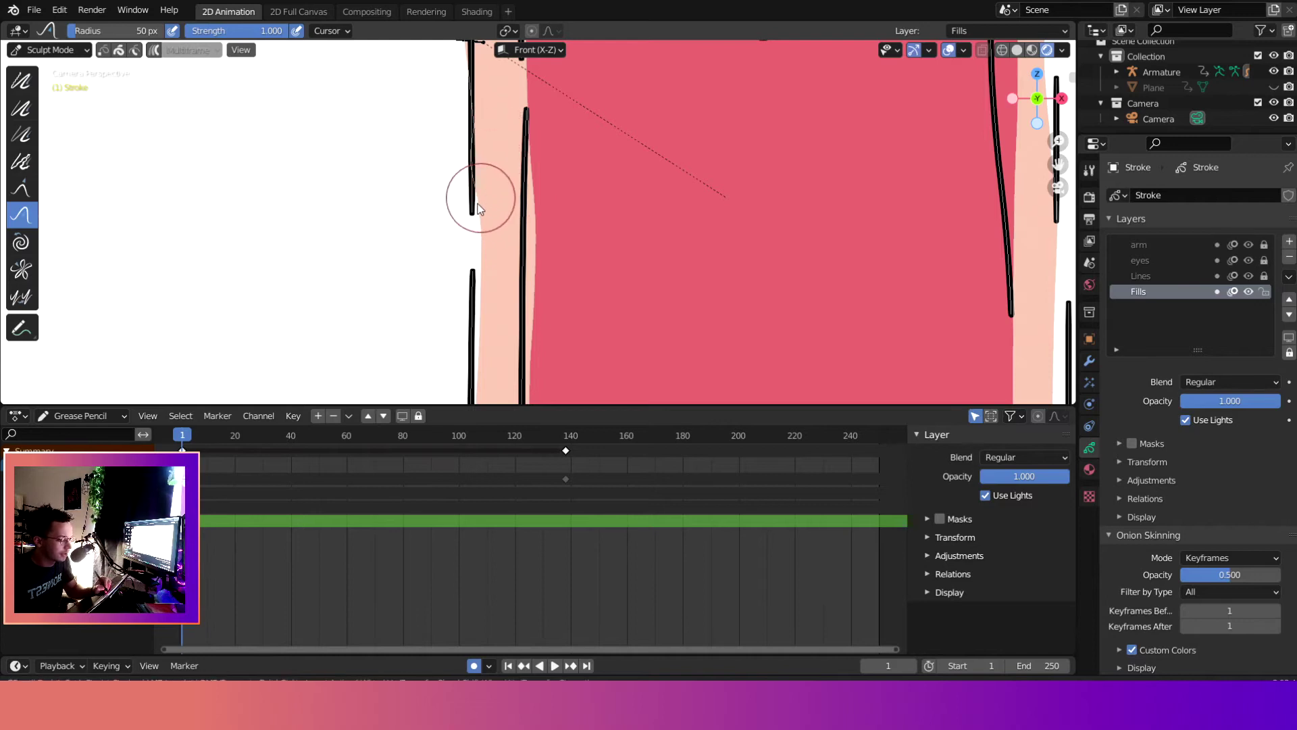
left_click_drag(478, 208, 472, 367)
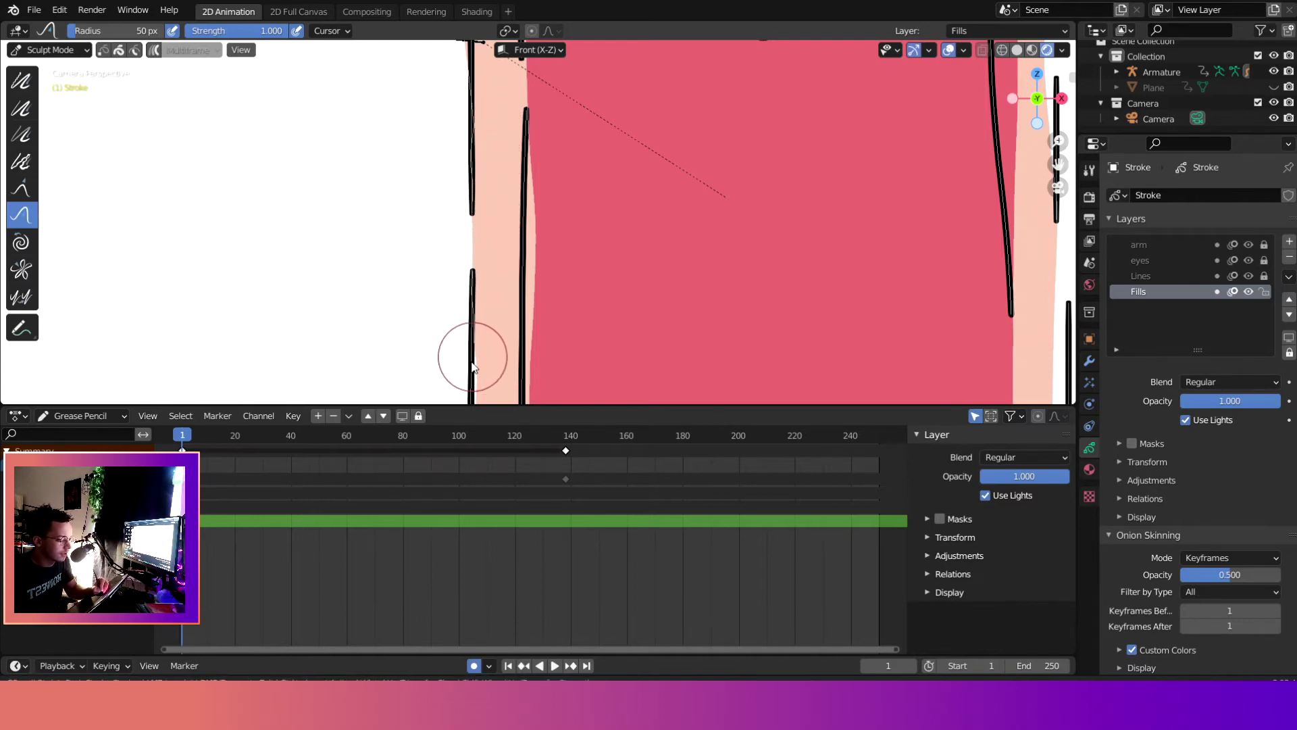
Step: Try pushing the left edges of the peach and pink fills outward beside the outline, and undo the distortion
scroll(466, 337, "down", 4)
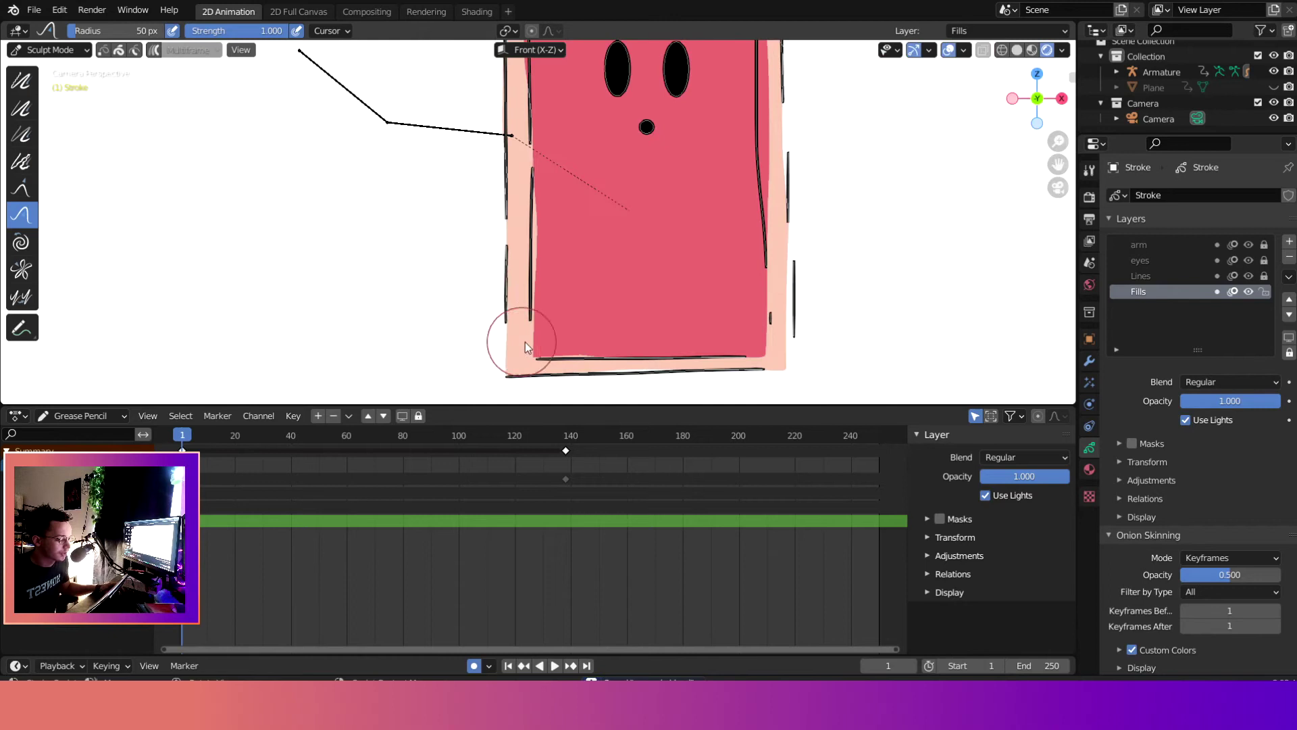
scroll(526, 324, "up", 5)
middle_click_drag(525, 318, 584, 47, "shift")
scroll(518, 237, "down", 6)
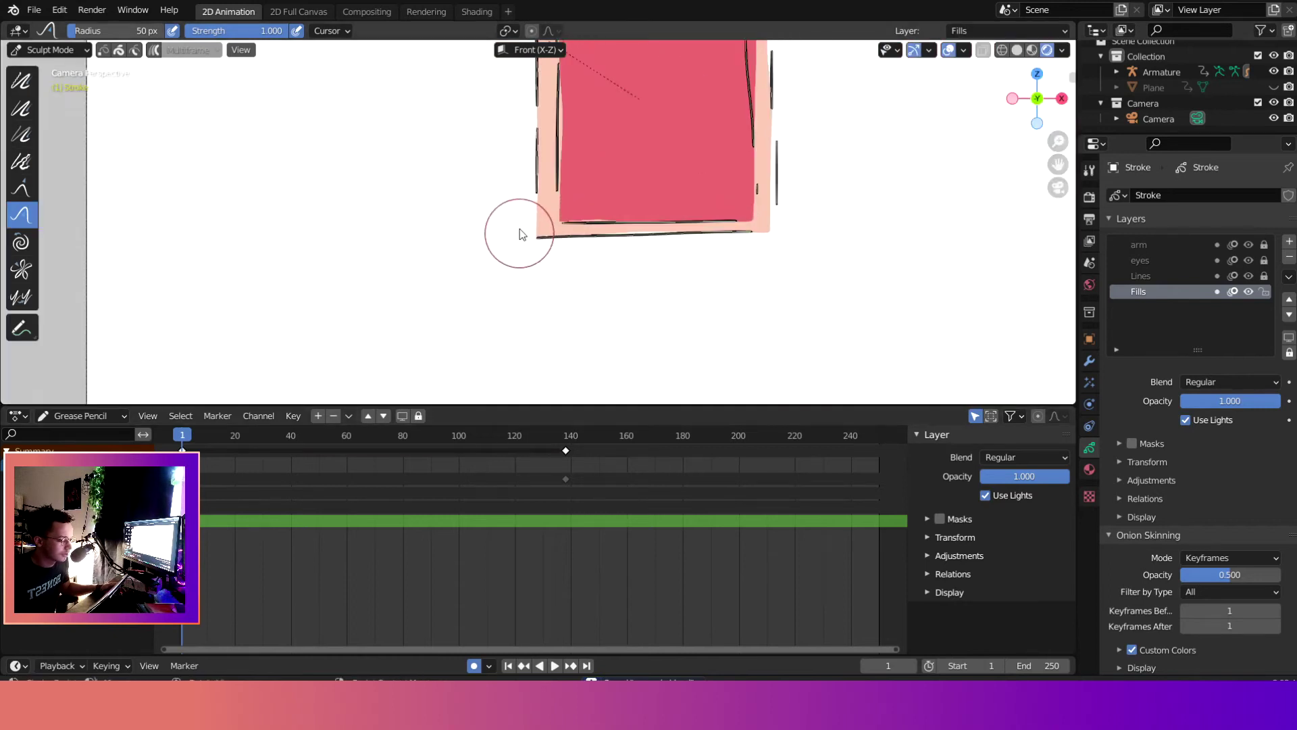
middle_click_drag(519, 233, 586, 108, "shift")
scroll(545, 346, "up", 5)
middle_click_drag(544, 345, 338, 43, "shift")
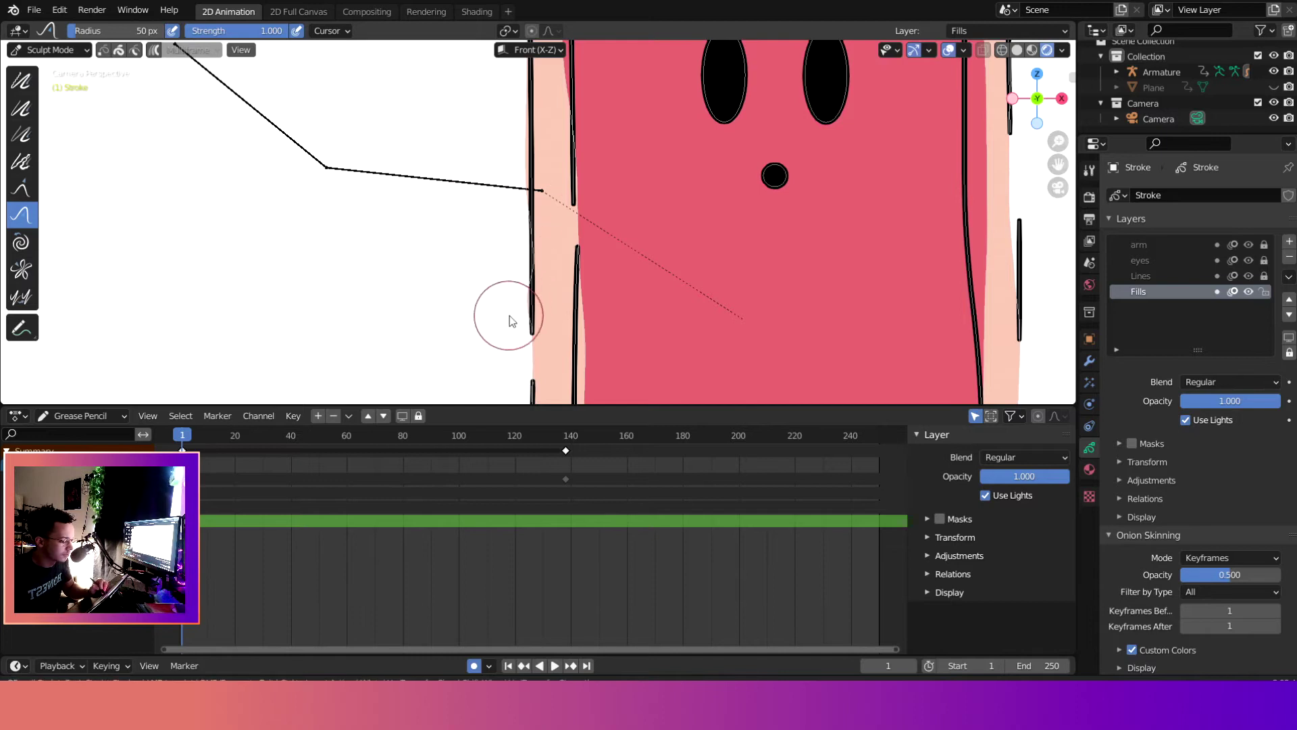
mouse_move(538, 281)
left_mouse_down()
mouse_move(510, 319)
mouse_move(559, 356)
left_mouse_up()
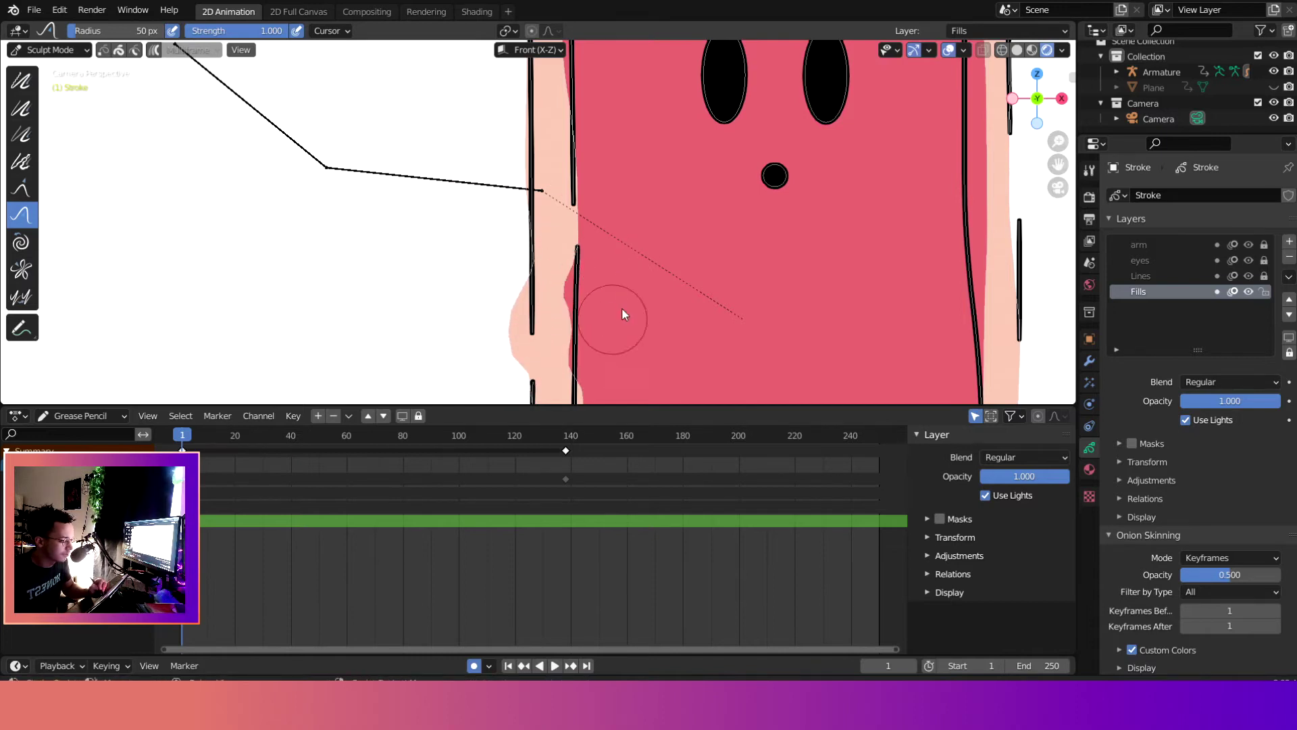
key("ctrl+z")
key("ctrl+z")
key("ctrl+z")
key("ctrl+z")
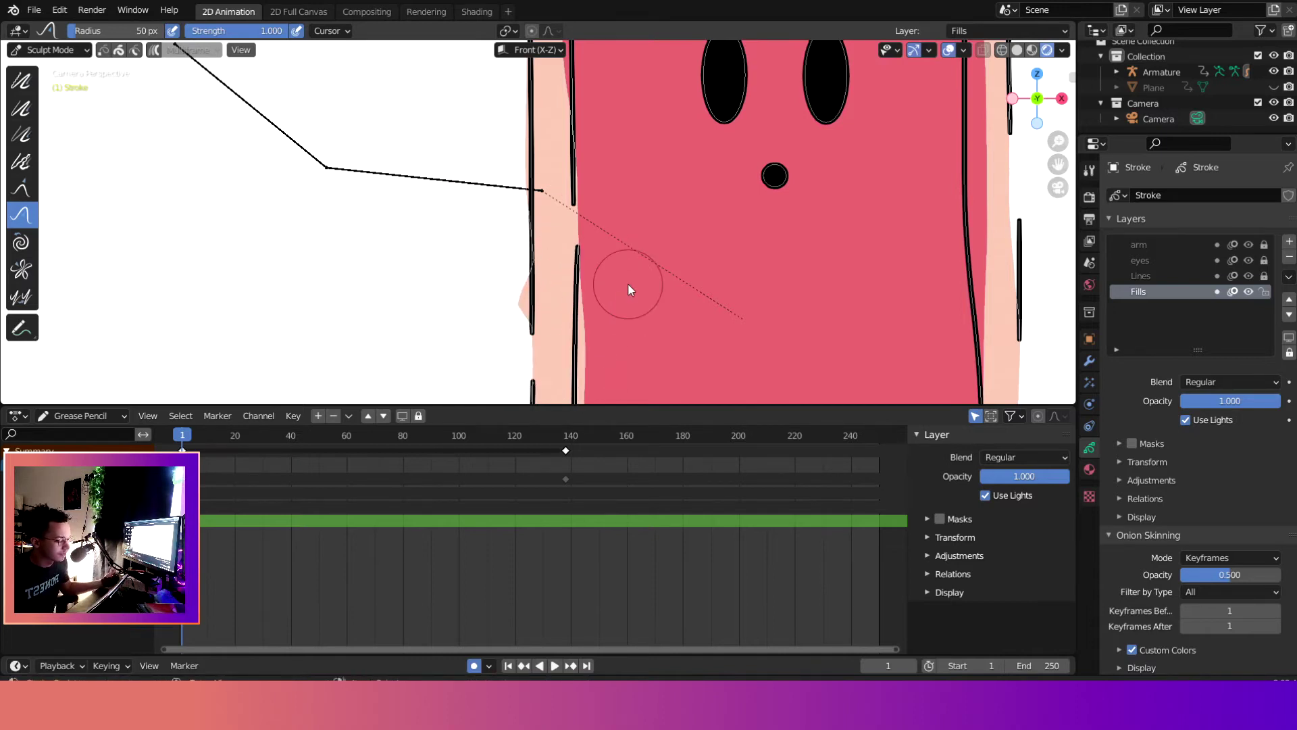
key("ctrl+z")
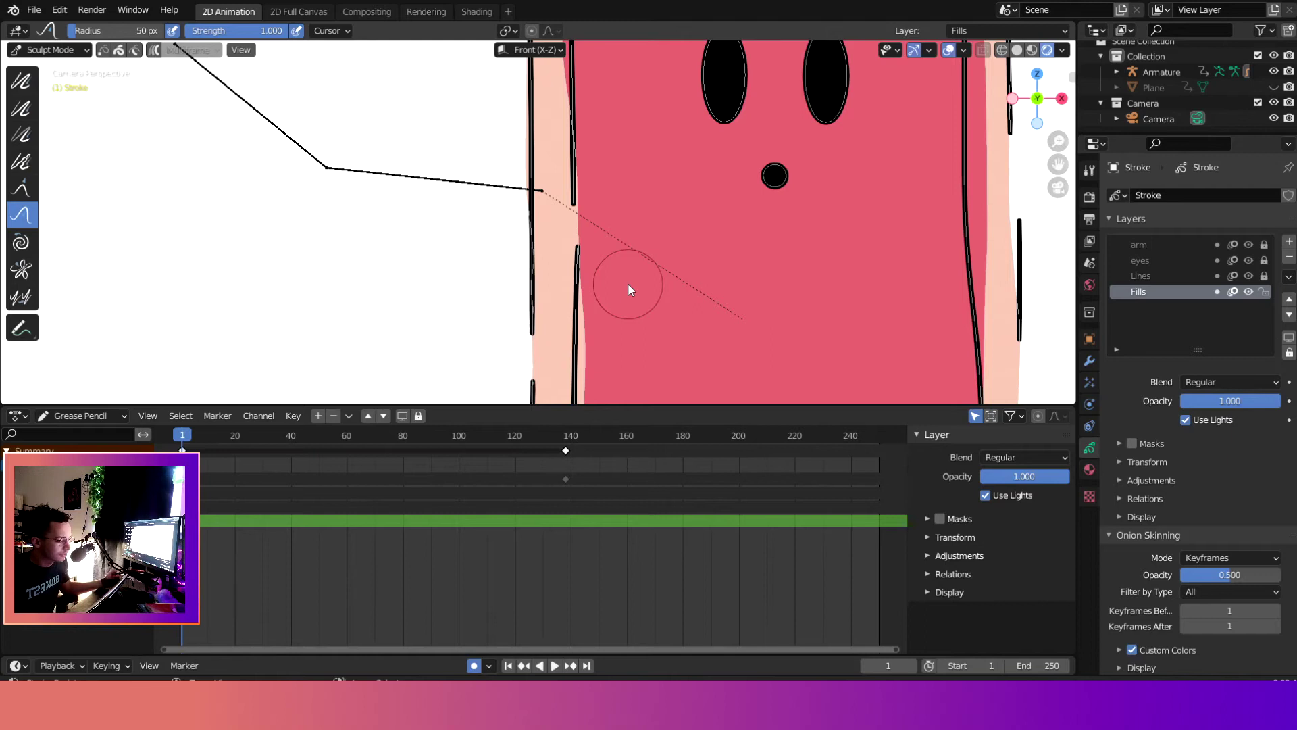
Step: Lock the Fills layer, unlock the Lines layer and make Lines the active layer
left_click(1249, 292)
left_click(1249, 293)
left_click(1266, 276)
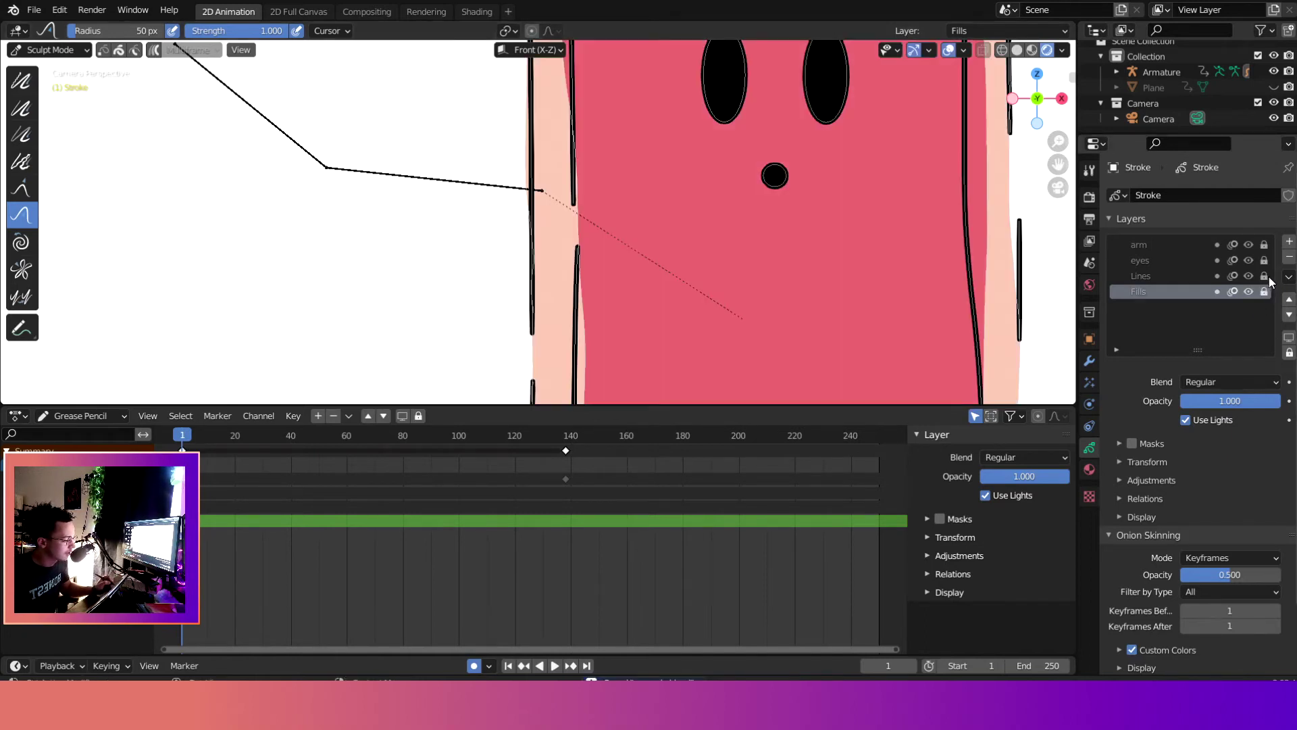
left_click(1176, 276)
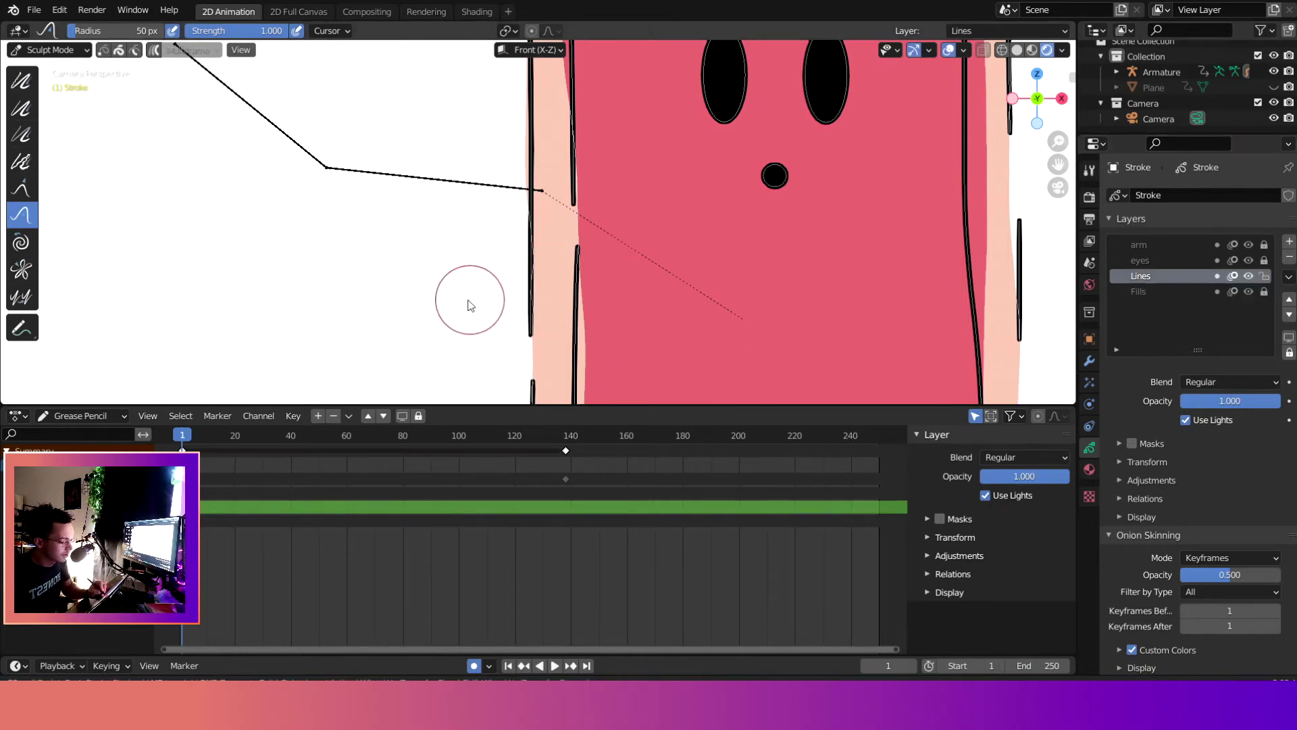
Step: Try pushing the inner black outline strokes on both sides of the body out of shape, and undo those strokes
left_click_drag(550, 279, 589, 254)
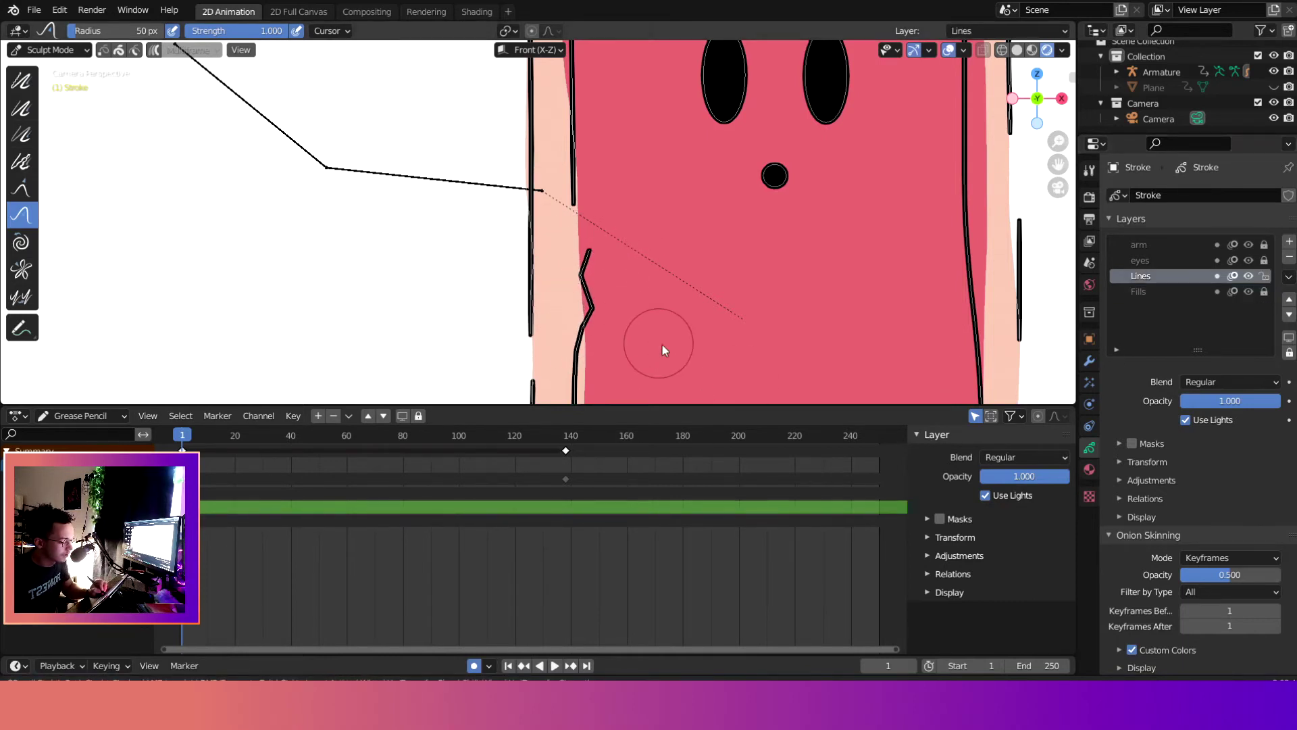
left_click_drag(662, 345, 642, 374)
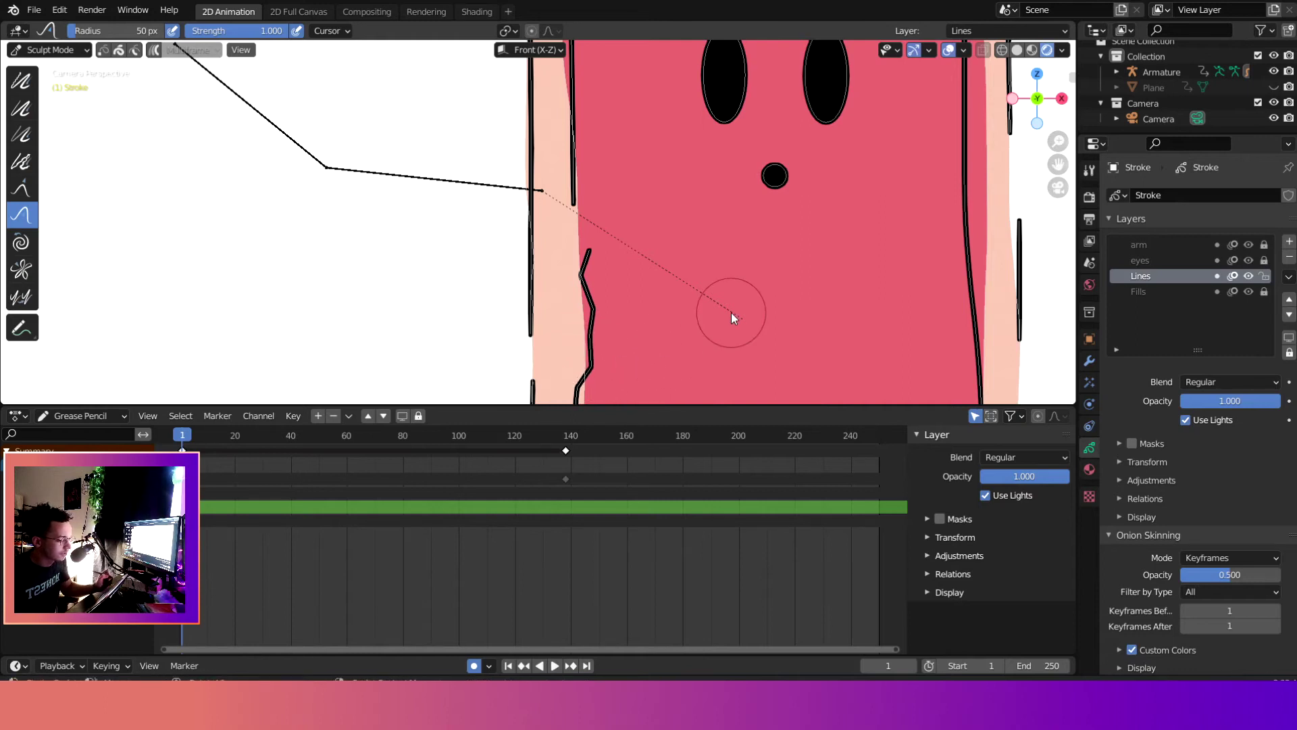
mouse_move(983, 190)
left_mouse_down()
mouse_move(924, 206)
mouse_move(966, 260)
mouse_move(871, 269)
left_mouse_up()
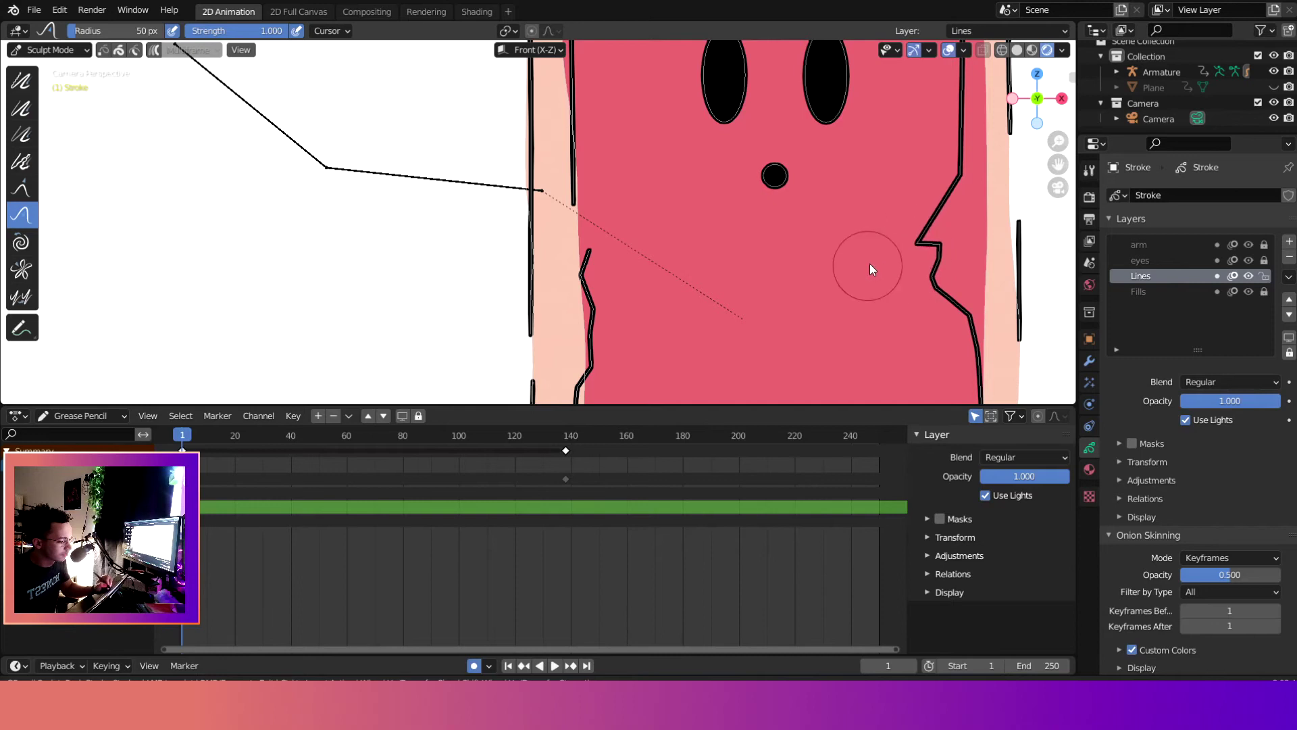
key("ctrl+z")
key("ctrl+z")
key("ctrl+z")
key("ctrl+z")
key("ctrl+z")
key("ctrl+z")
key("ctrl+z")
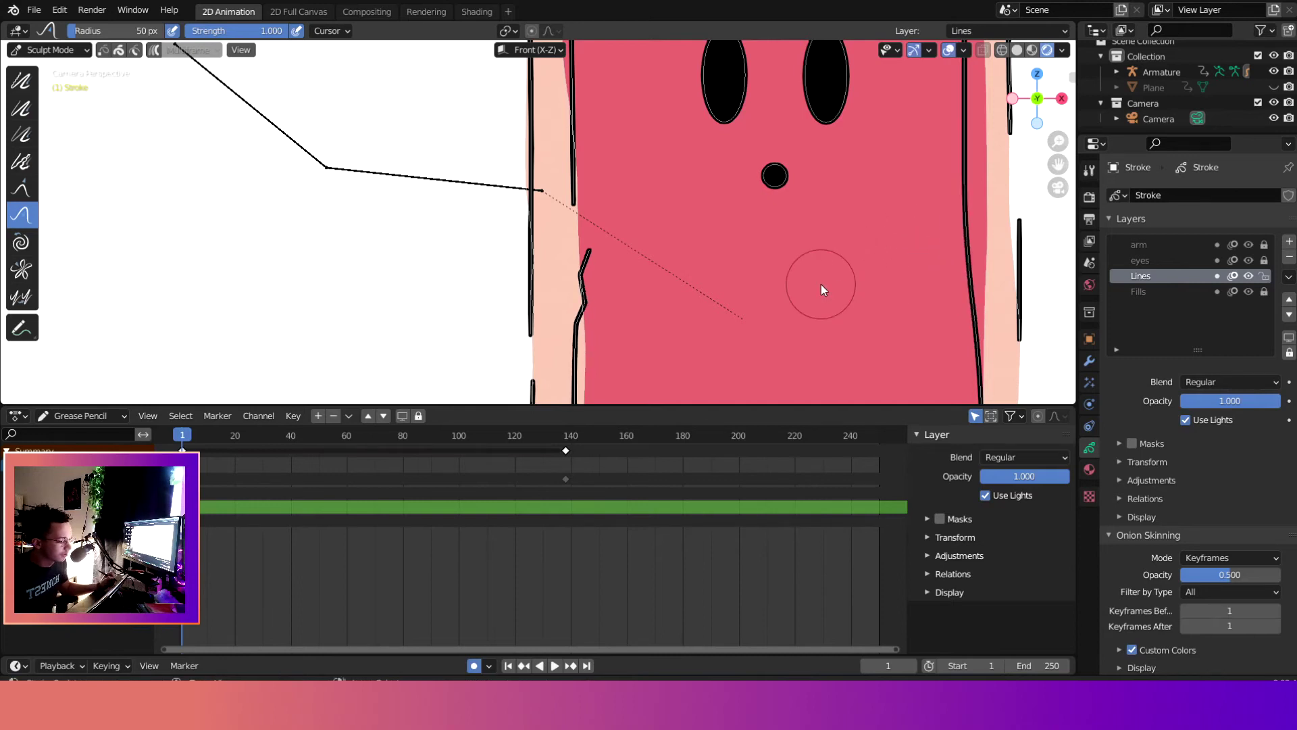
Step: At frame 50, push the lower left edge of the pink fill inward on the Fills layer
scroll(821, 285, "down", 5)
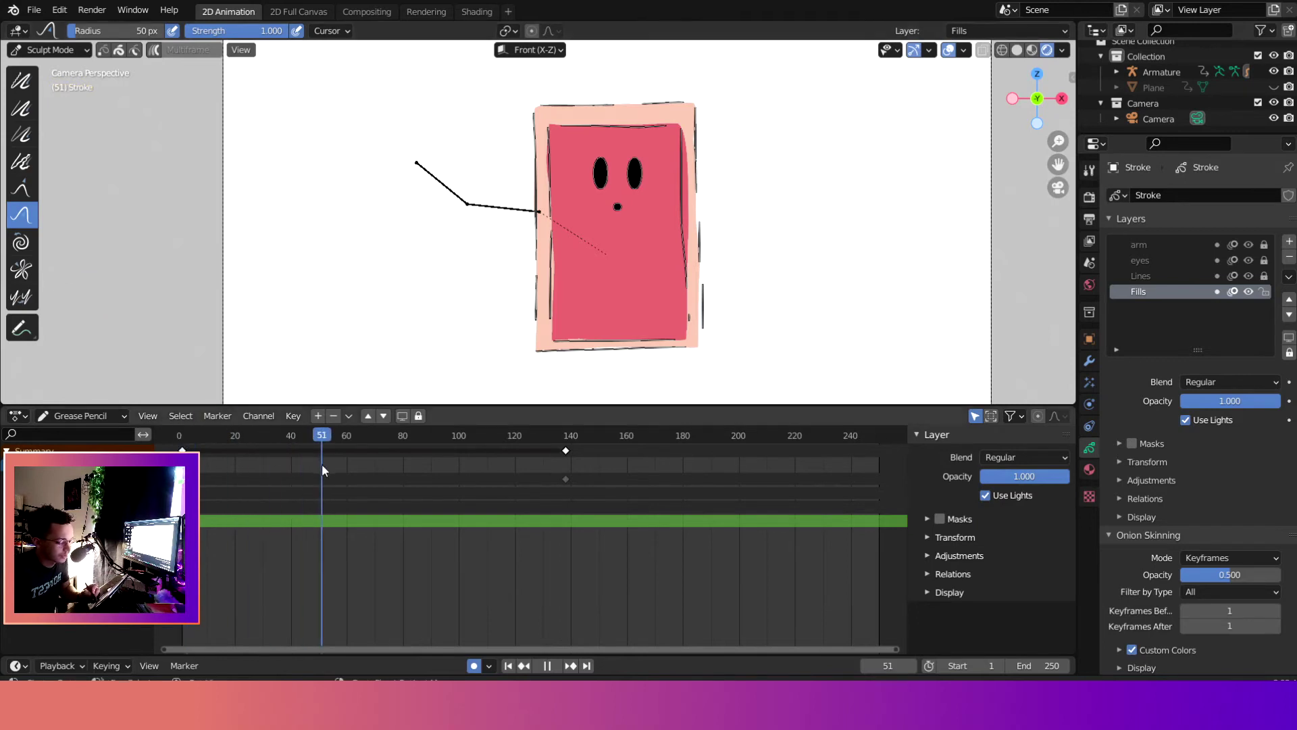
key("Escape")
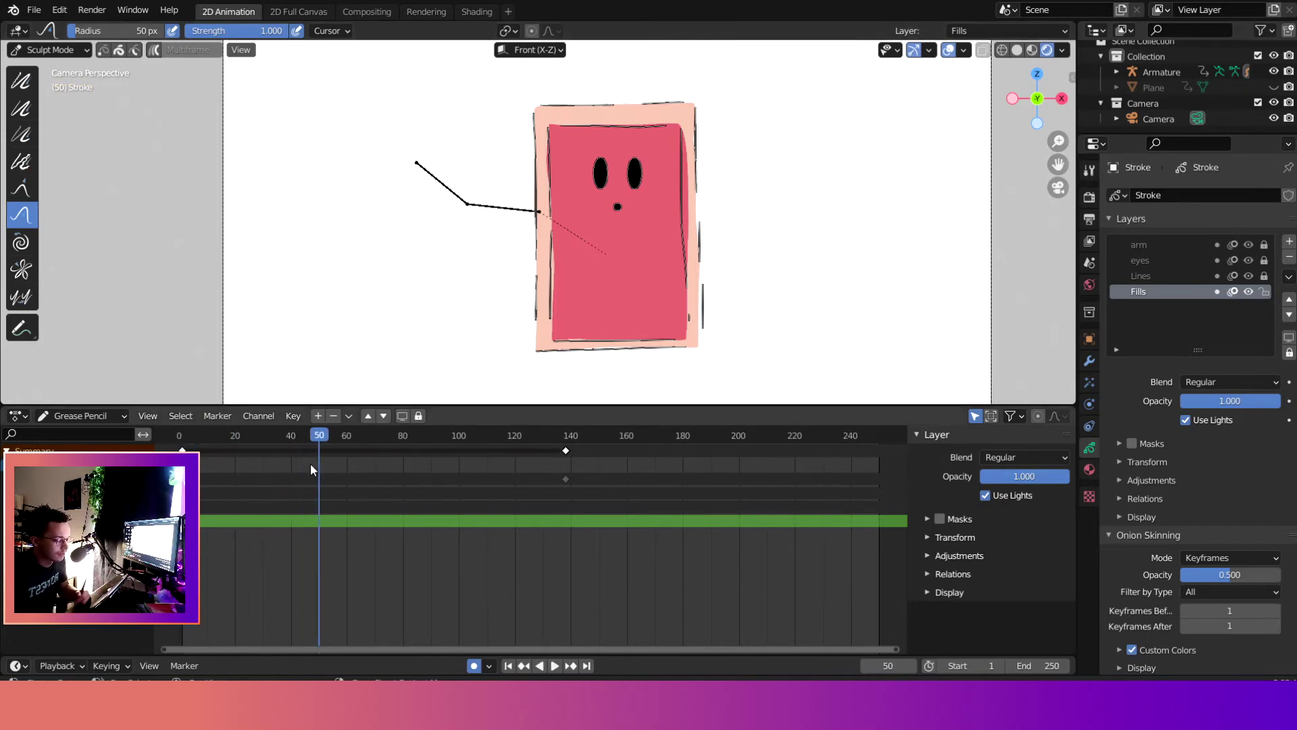
left_click_drag(547, 291, 545, 292)
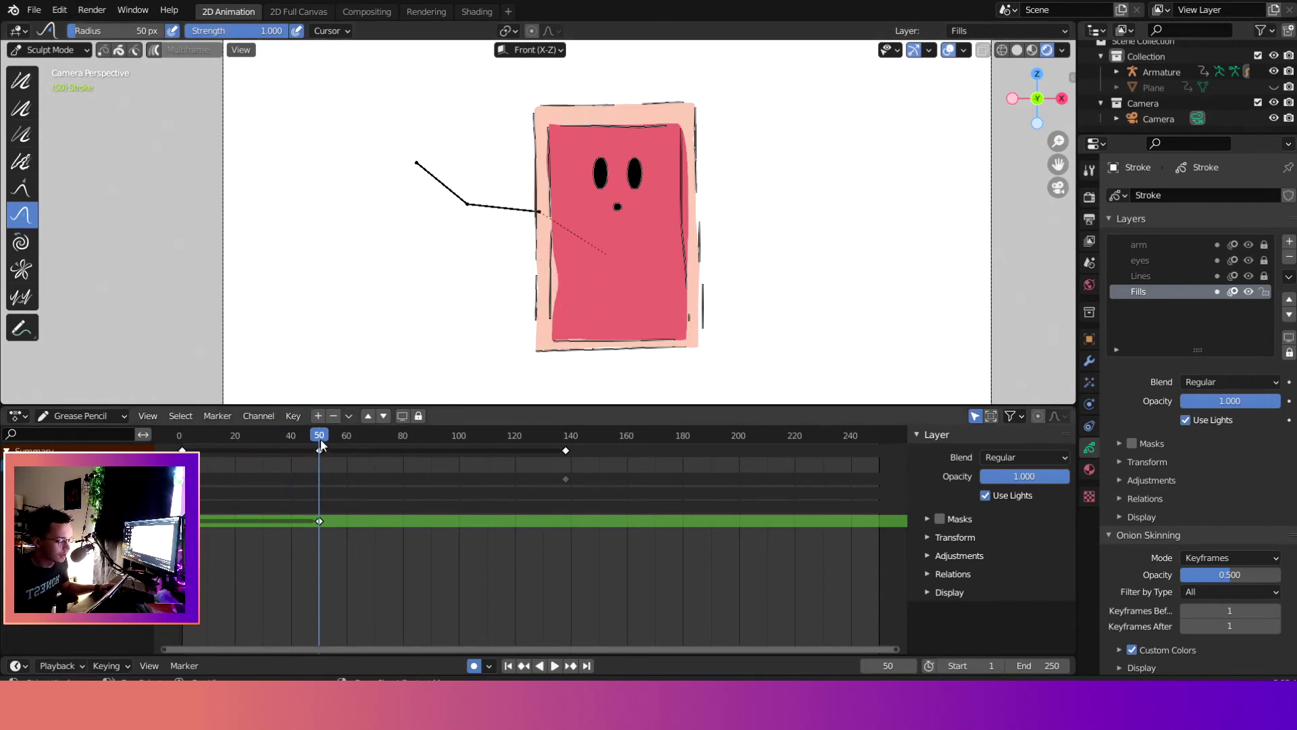
Step: Play the animation from the start and move the distorted Fills keyframe to frame 29
left_click_drag(321, 441, 178, 440)
key("space")
key("space")
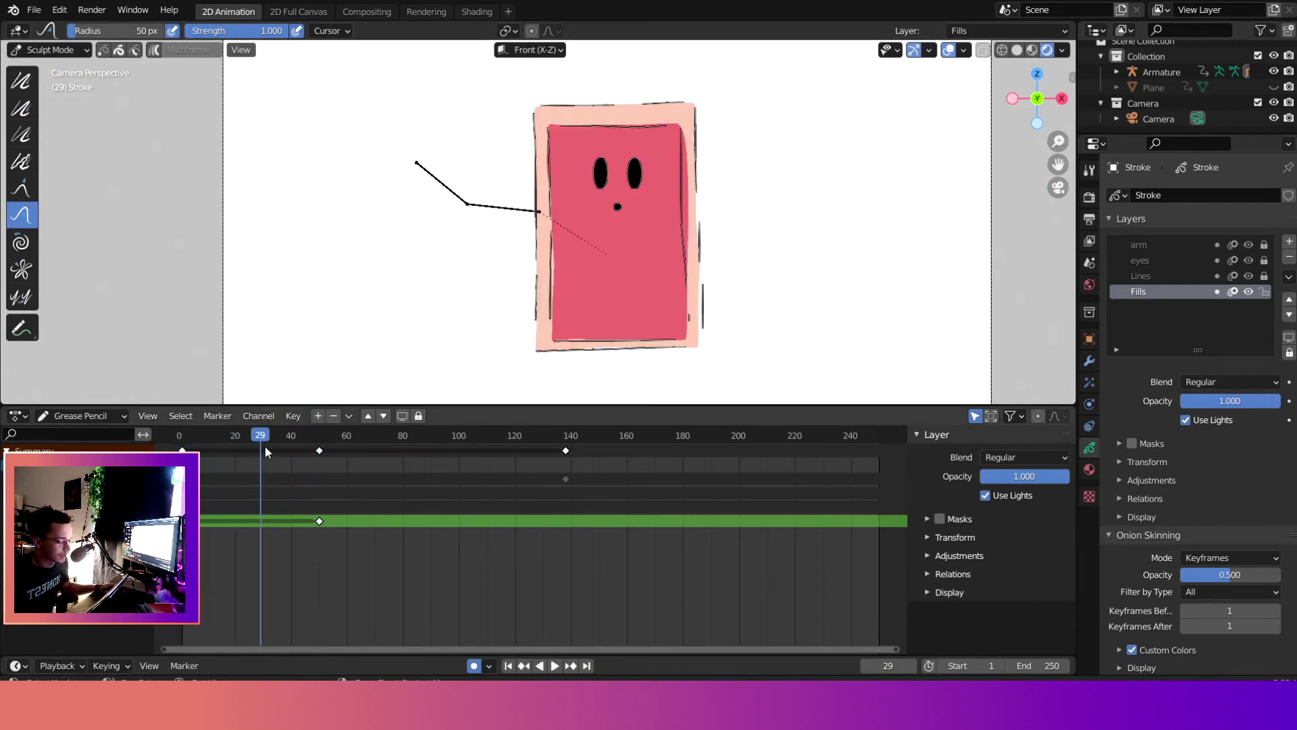
left_click_drag(321, 455, 262, 455)
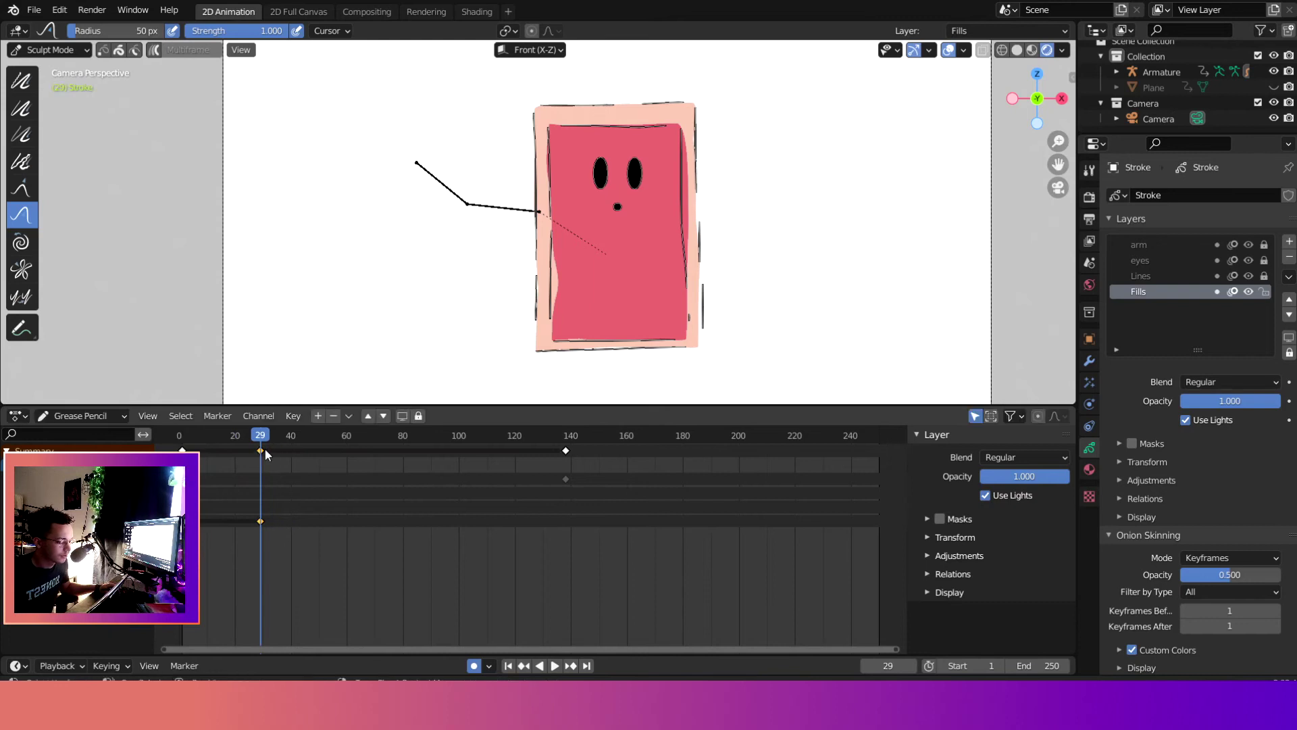
Step: Play the shorter timing and move the distorted Fills keyframe to frame 9
key("space")
left_click(238, 441)
key("space")
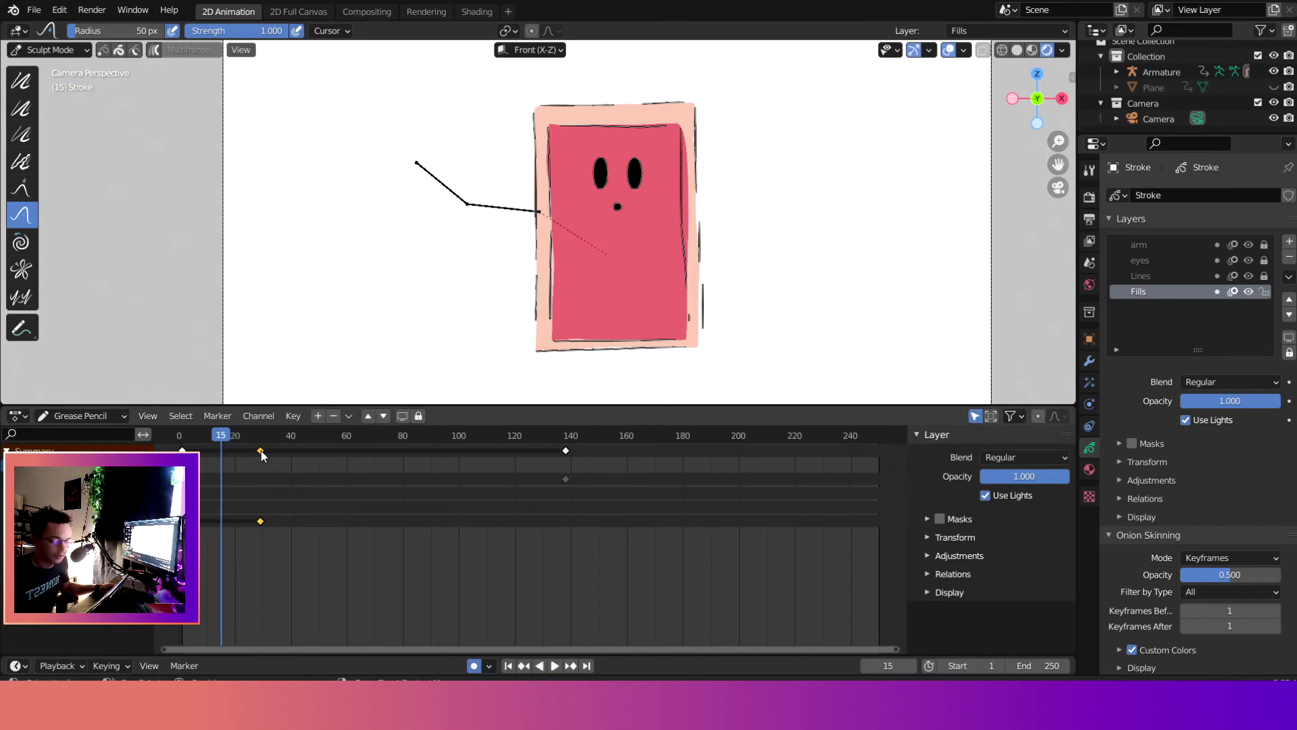
left_click_drag(264, 455, 208, 455)
Step: Preview the change up close and move the distorted Fills keyframe to frame 4
key("space")
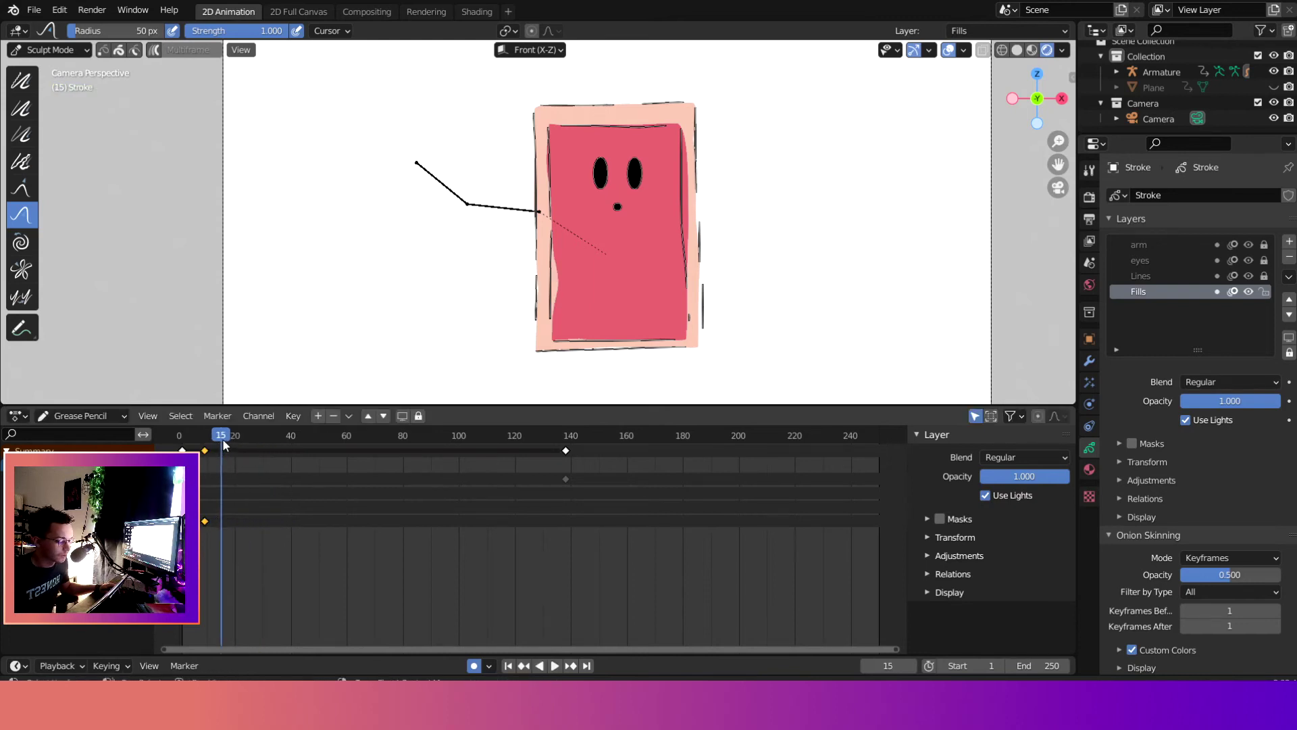
left_click(192, 443)
key("space")
scroll(449, 341, "up", 6)
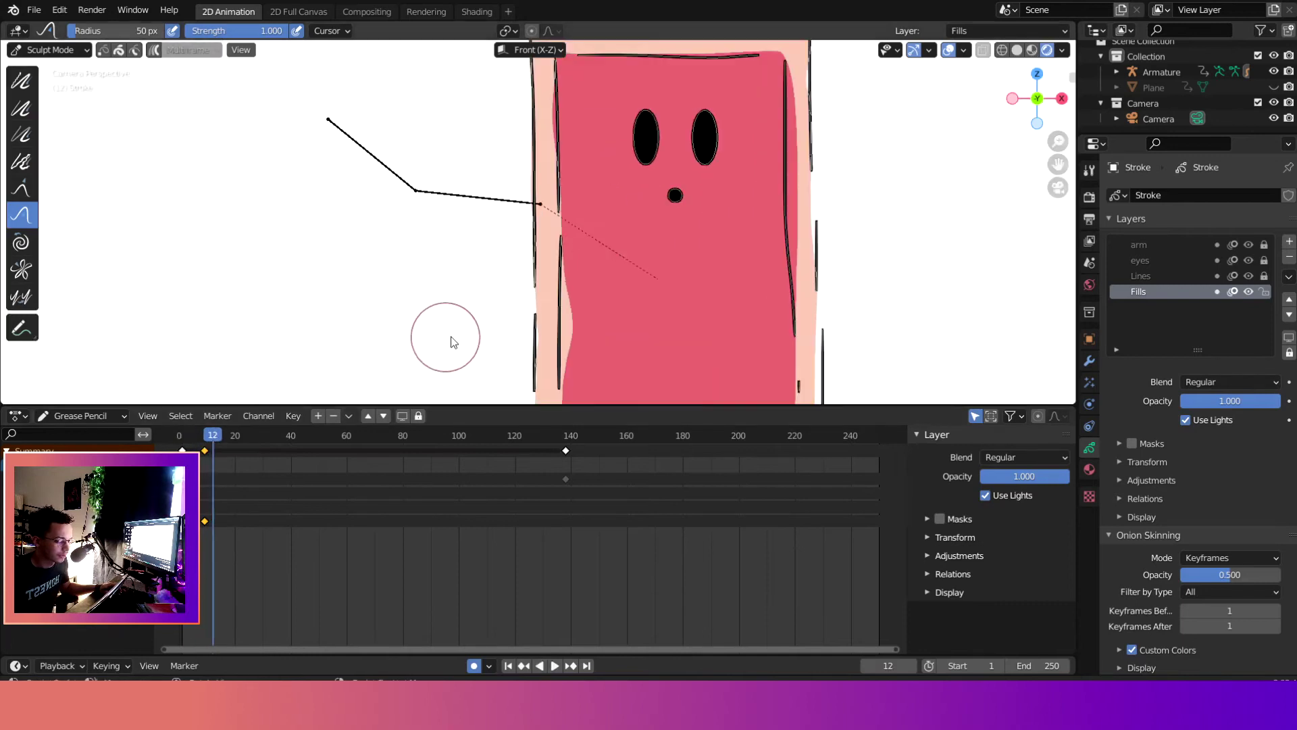
middle_click_drag(543, 324, 411, 237, "shift")
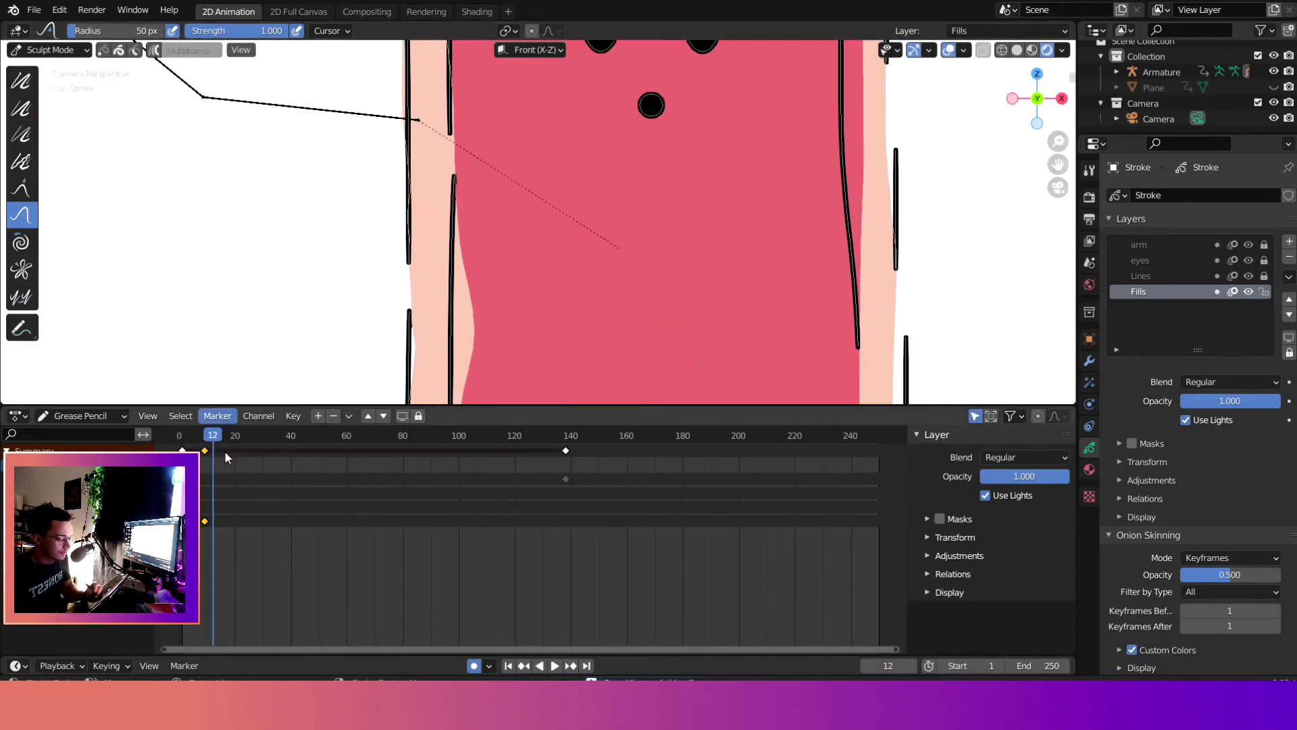
left_click_drag(211, 441, 204, 442)
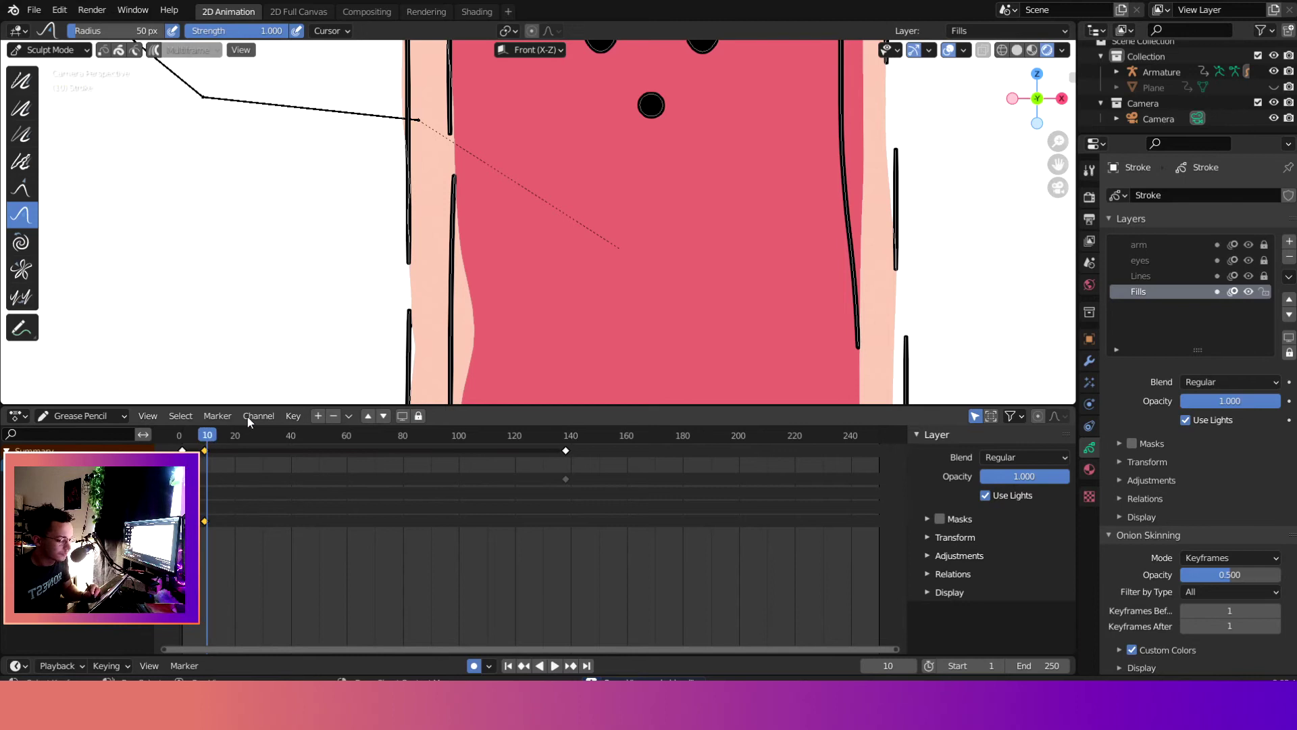
left_click(200, 439)
key("space")
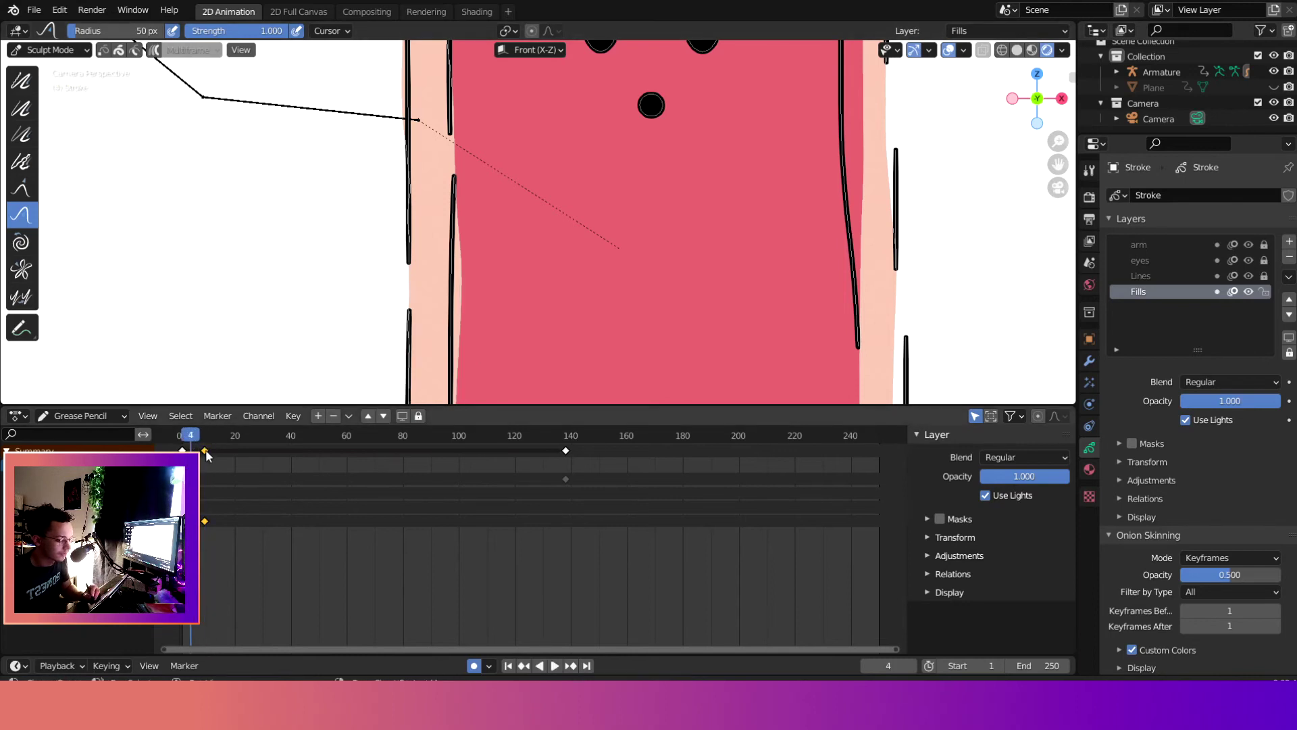
left_click_drag(201, 451, 191, 456)
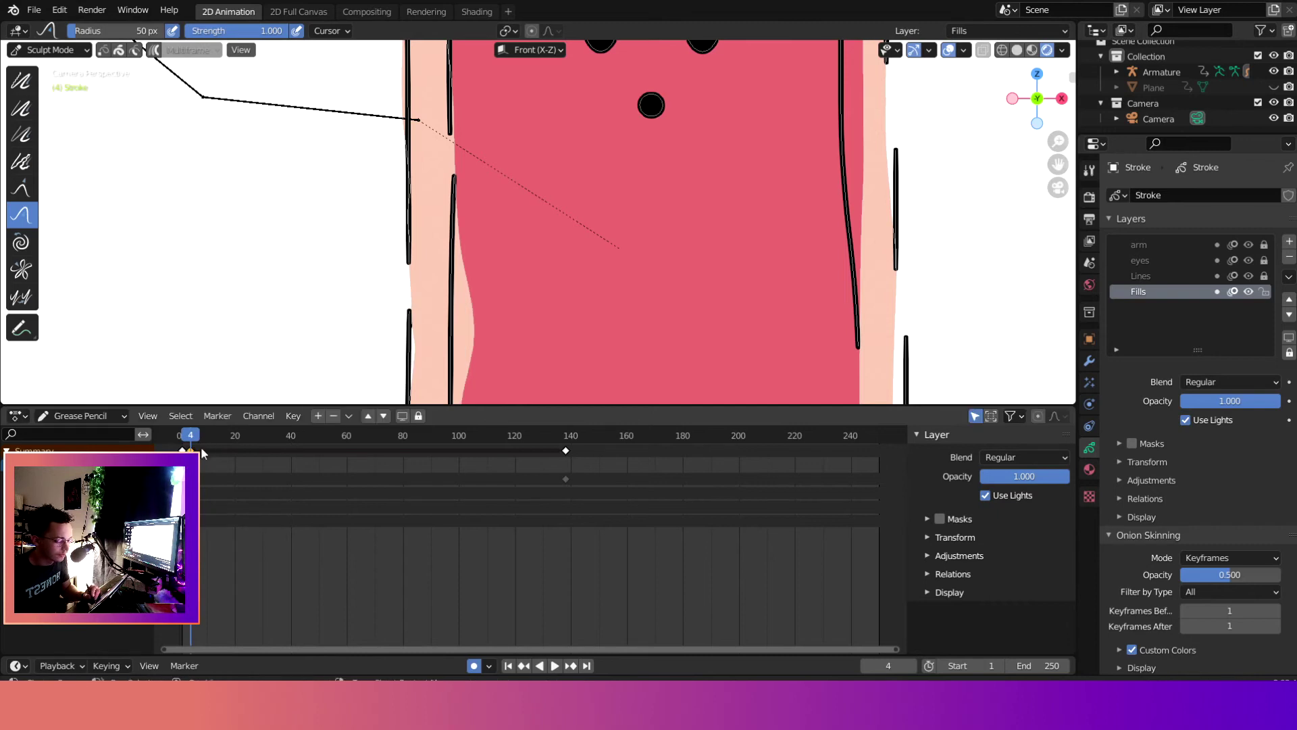
Step: Duplicate the undistorted keyframe from frame 1 to frame 7 and go to that frame
left_click_drag(473, 324, 477, 323)
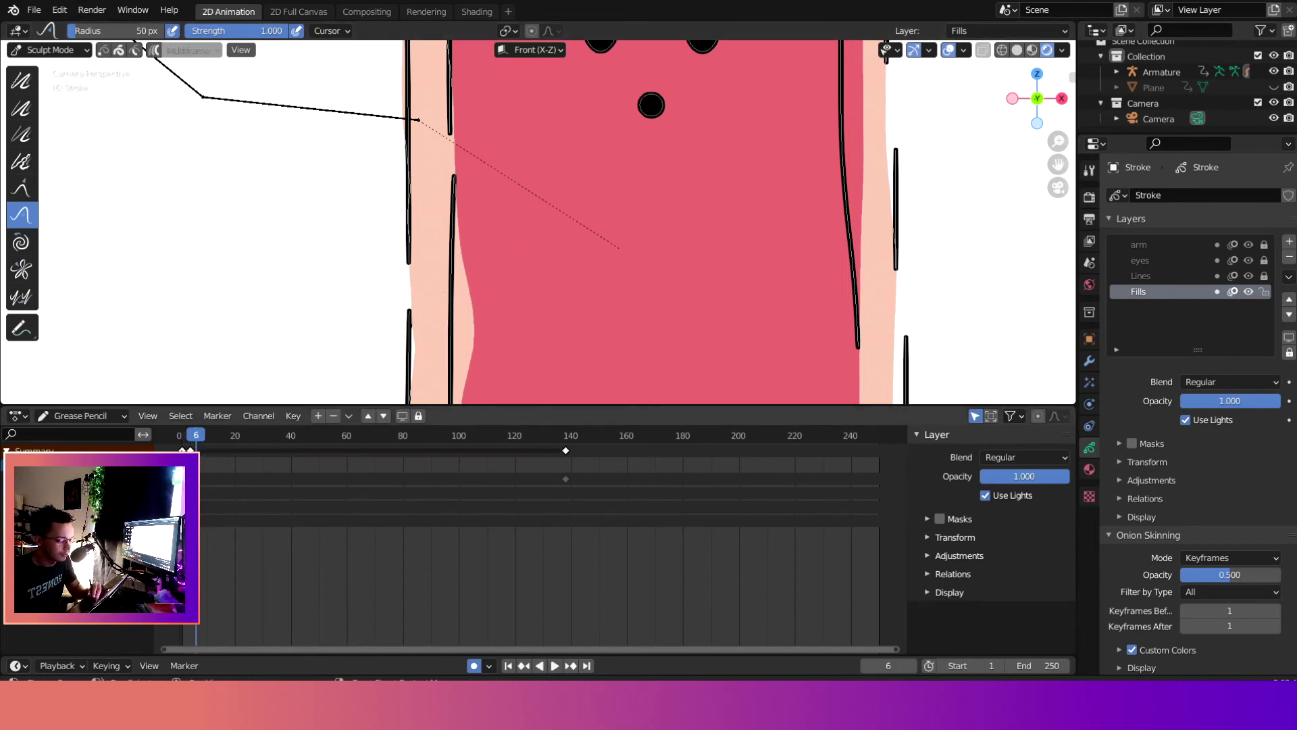
left_click(182, 464)
key("shift+d")
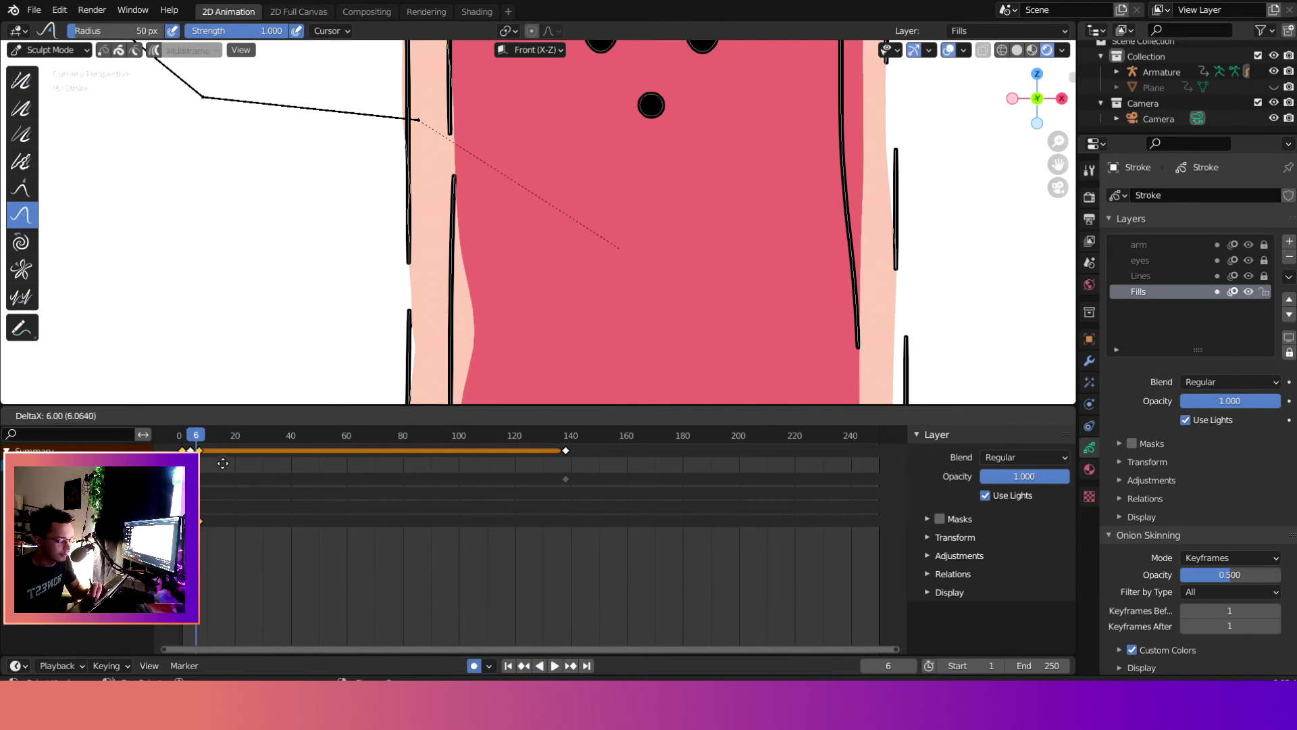
left_click(222, 463)
key("Right")
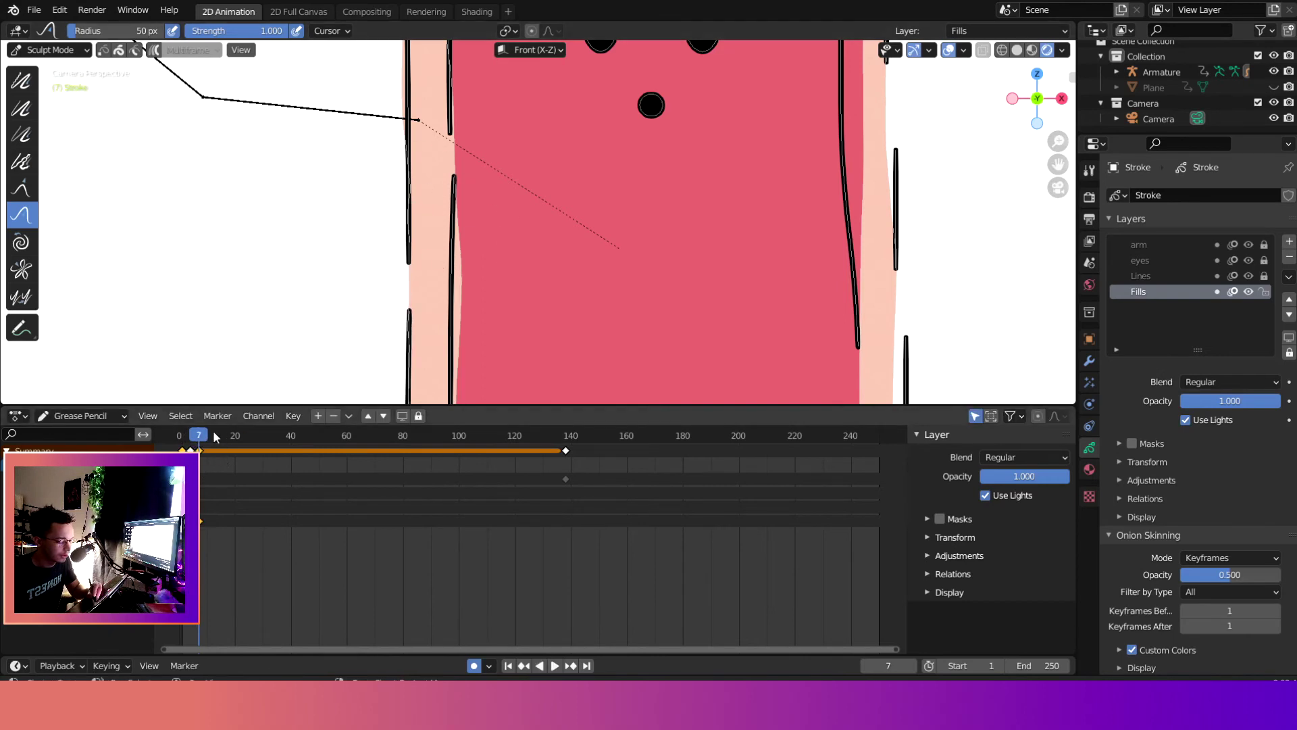
Step: Play the animation repeatedly from frame 0 with the whole character in view to check the wobble of the fills
left_click(180, 436)
scroll(428, 239, "down", 6)
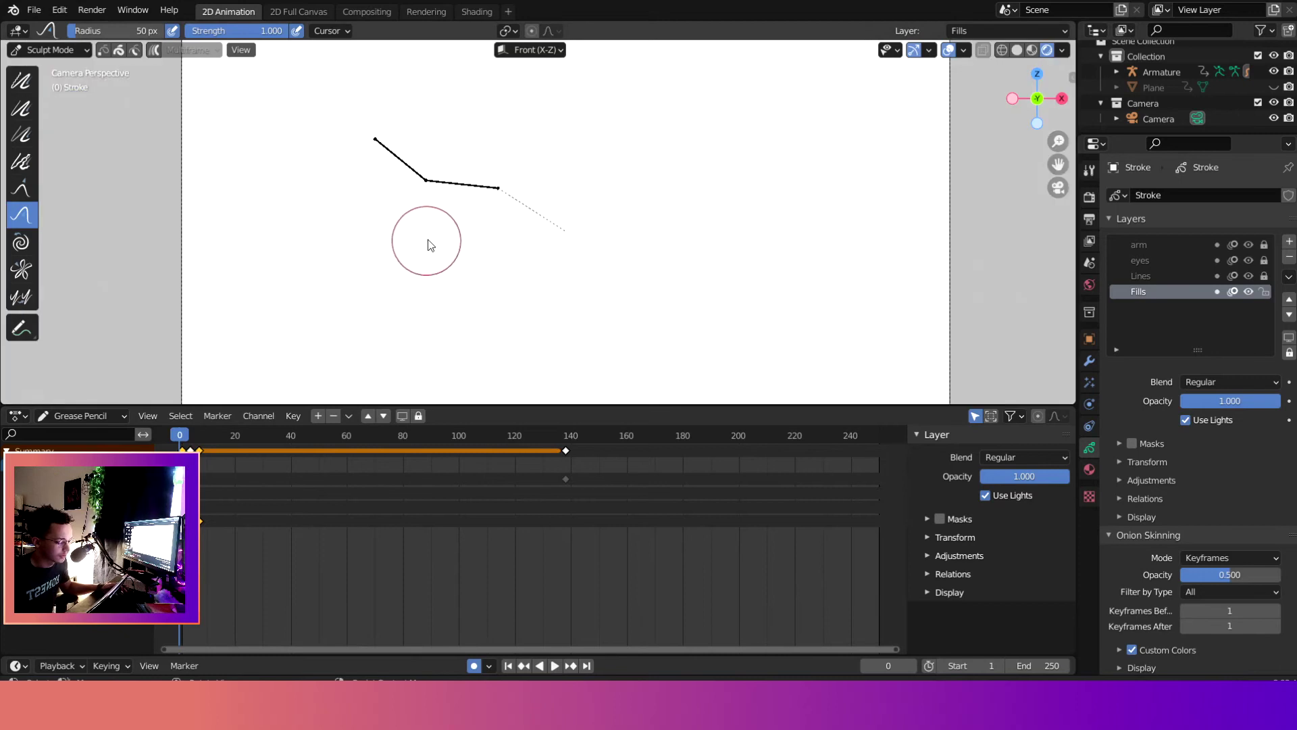
key("space")
key("space")
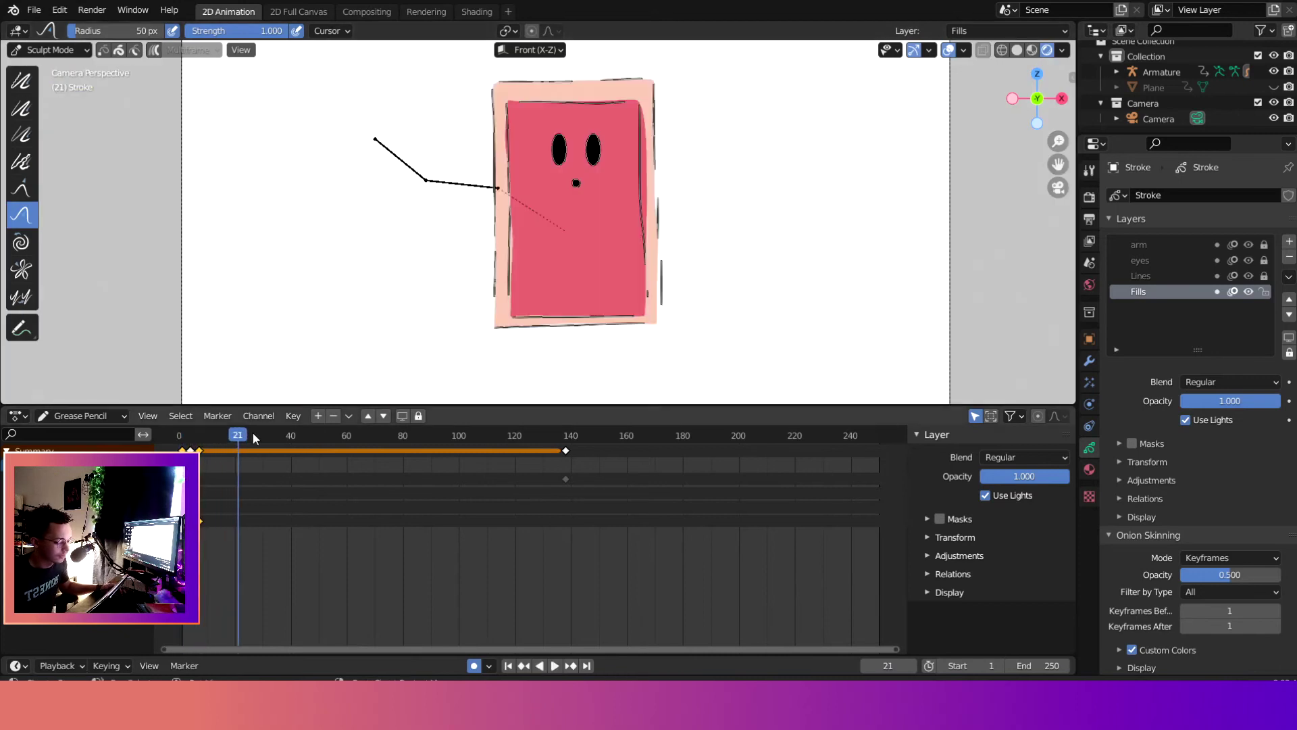
left_click(180, 435)
Step: Duplicate the three keyframes at frames 1, 4 and 7 so the copies start at frame 10
key("space")
key("space")
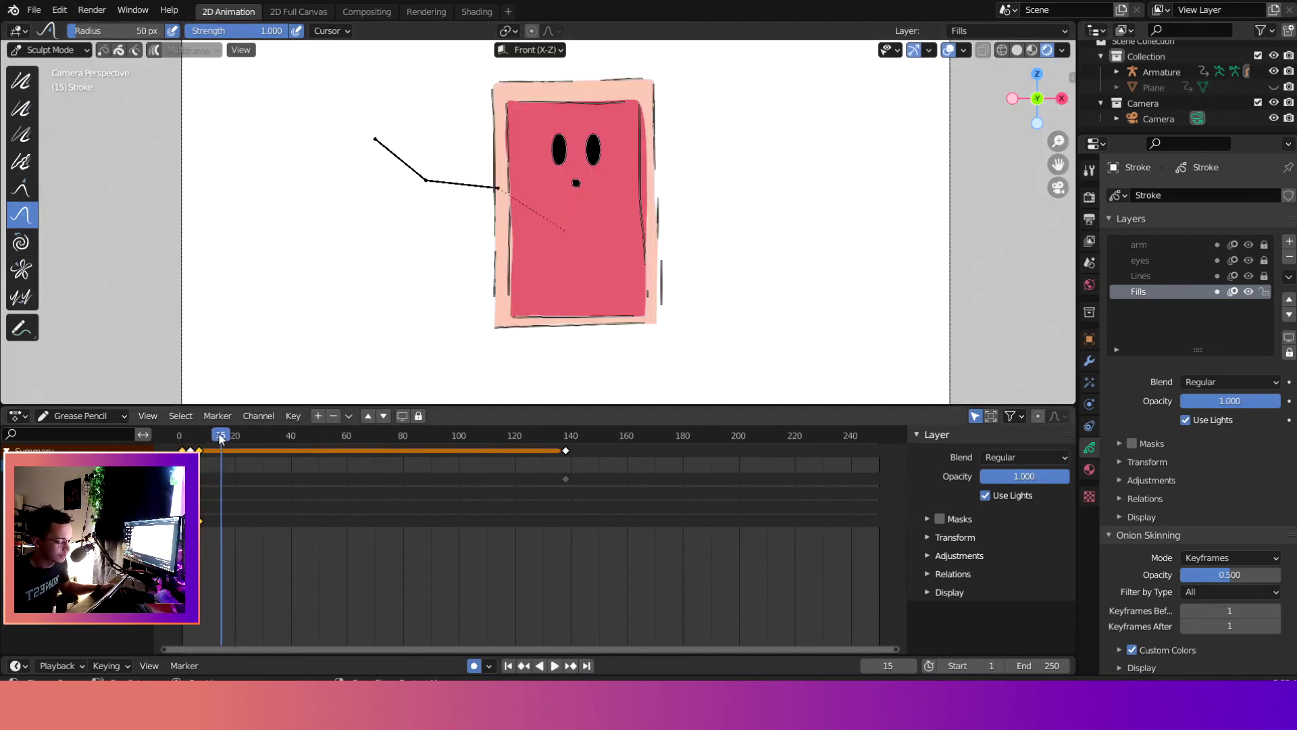
key("space")
mouse_move(221, 436)
left_mouse_down()
mouse_move(182, 437)
mouse_move(208, 459)
left_mouse_up()
key("space")
key("shift+d")
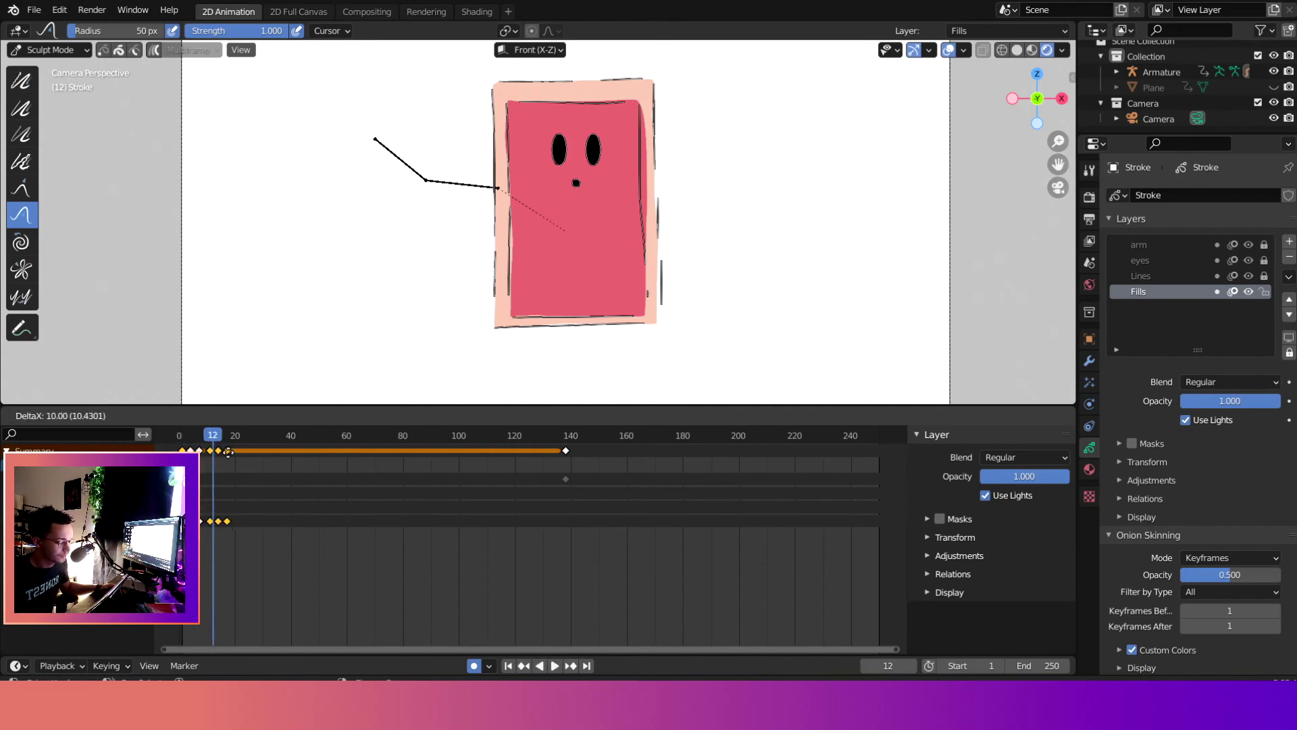
left_click(222, 454)
Step: Select all six wobble keyframes, duplicate them 18 frames later and play the extended animation
left_click_drag(246, 525, 161, 435)
key("shift+d")
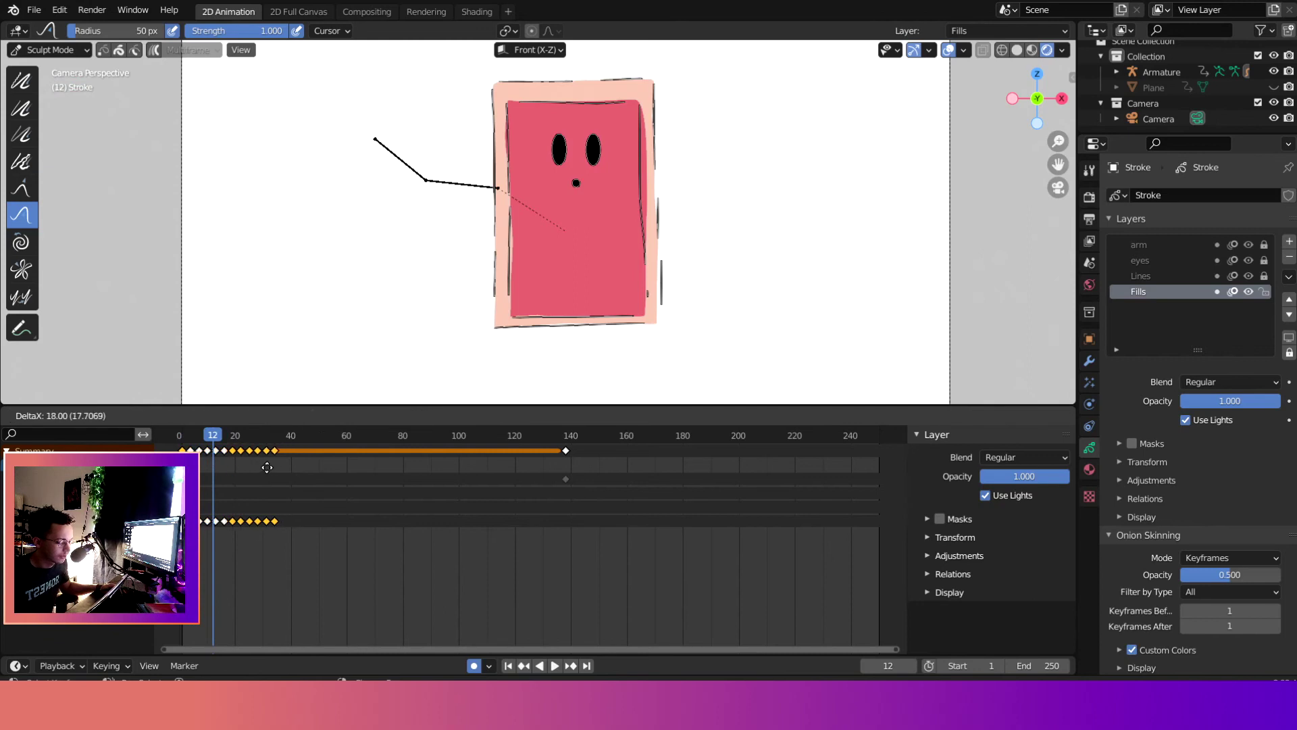
left_click(267, 467)
key("space")
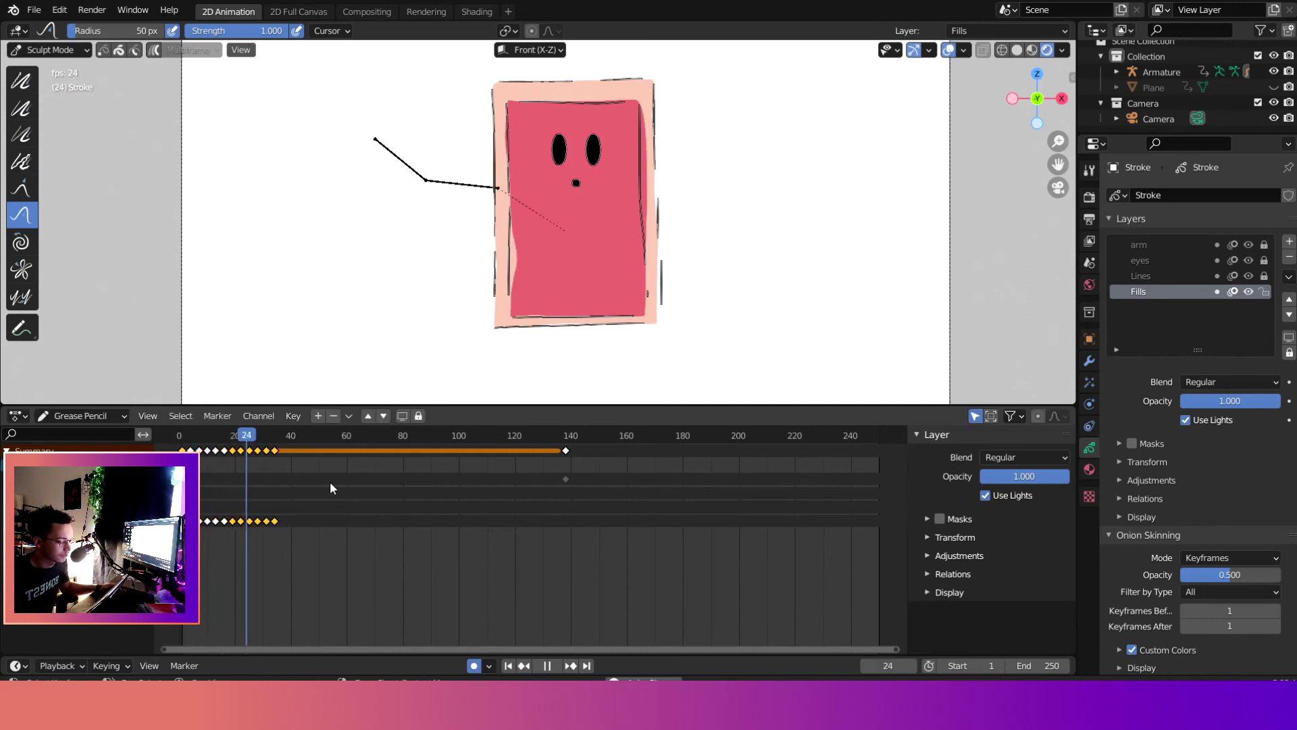